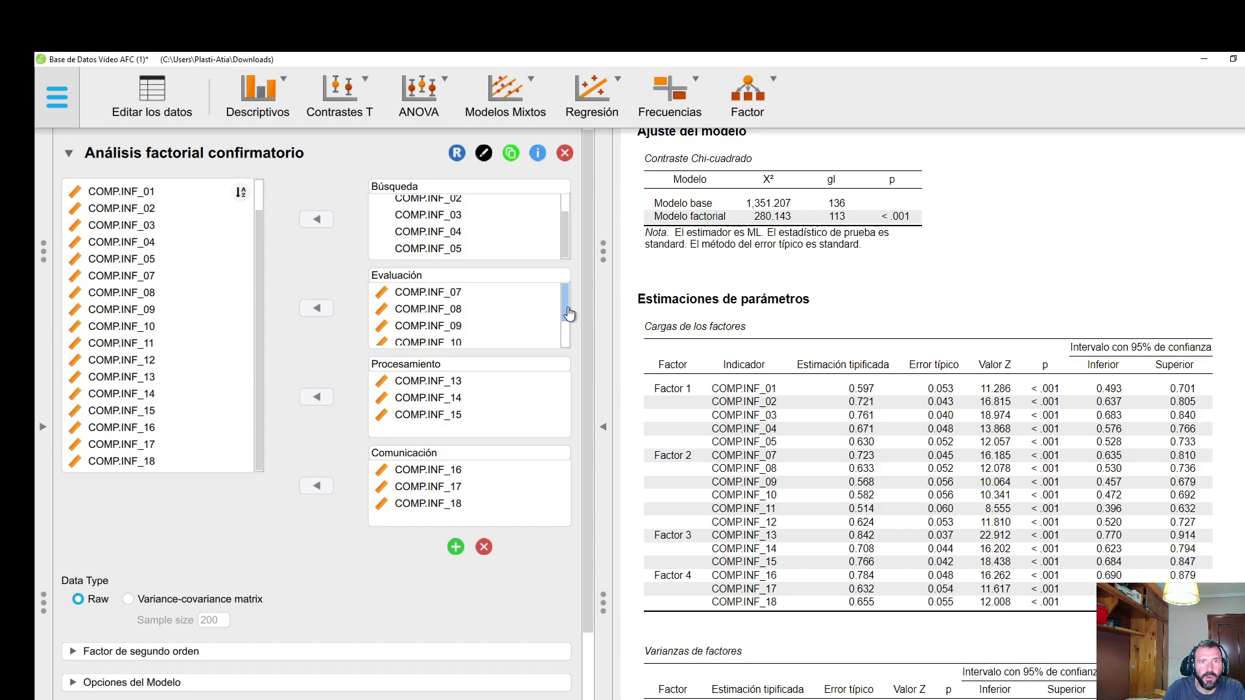
- Review the items assigned to the Búsqueda, Evaluación, Procesamiento and Comunicación factors and the option sections below them
scroll(568, 317, down, 2)
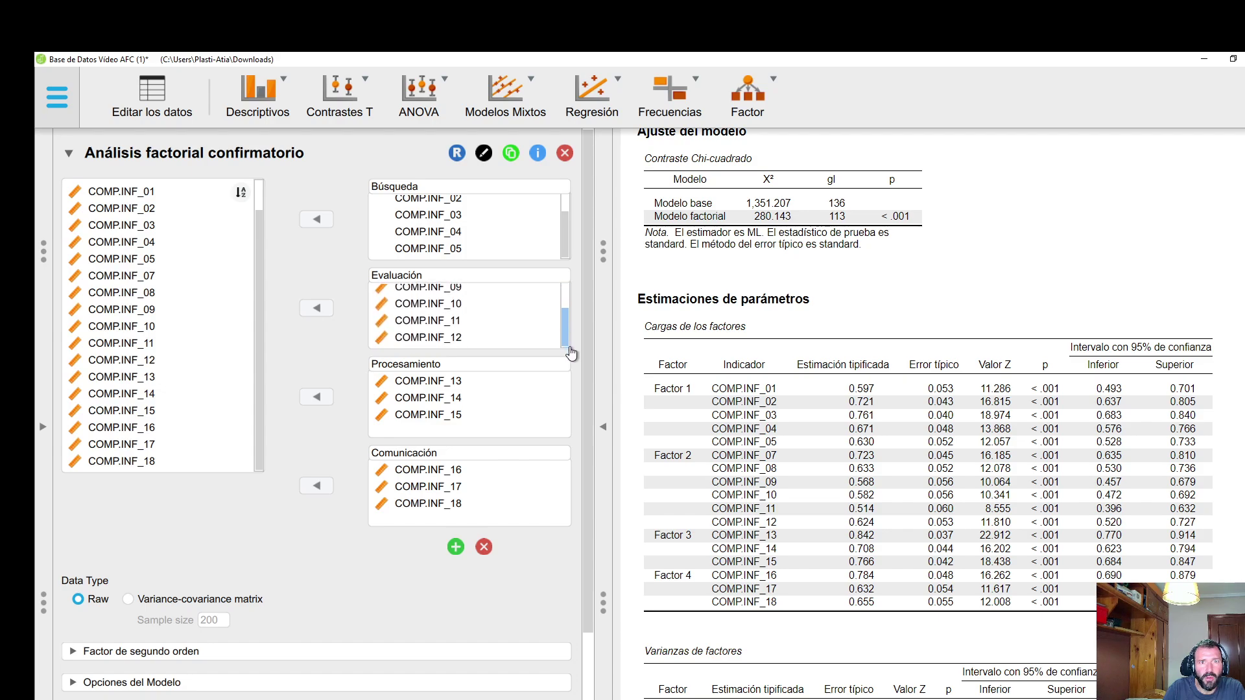
scroll(571, 353, up, 2)
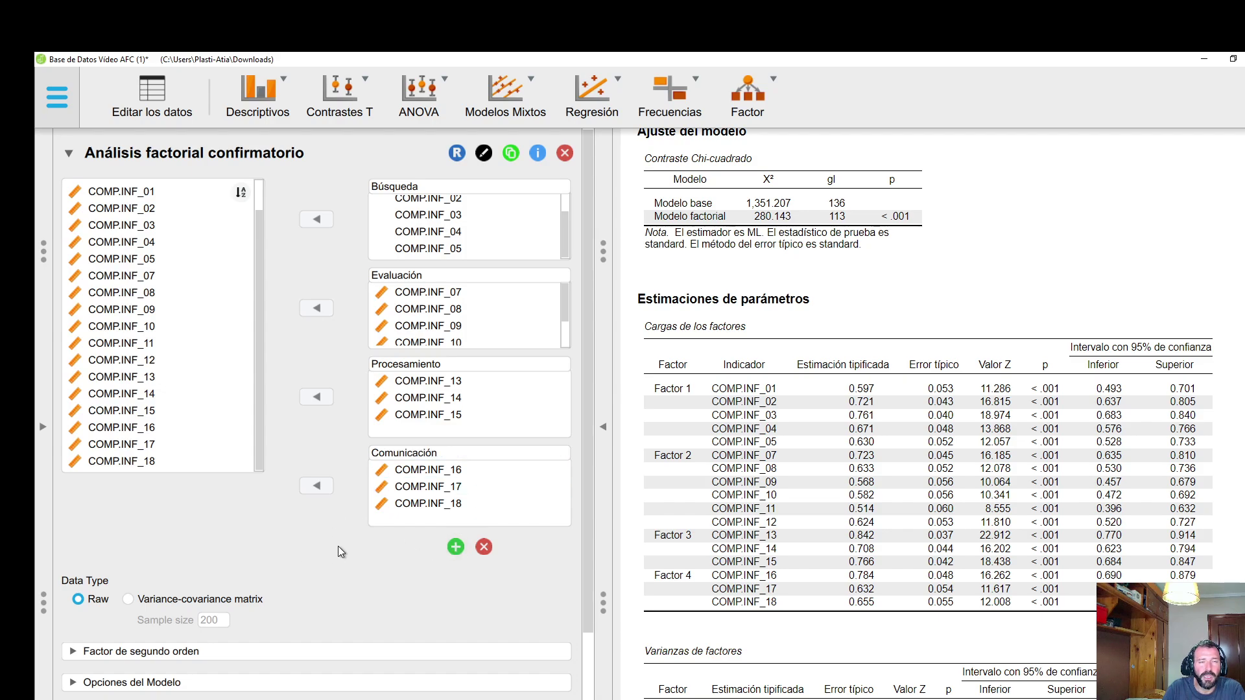
scroll(346, 547, down, 1)
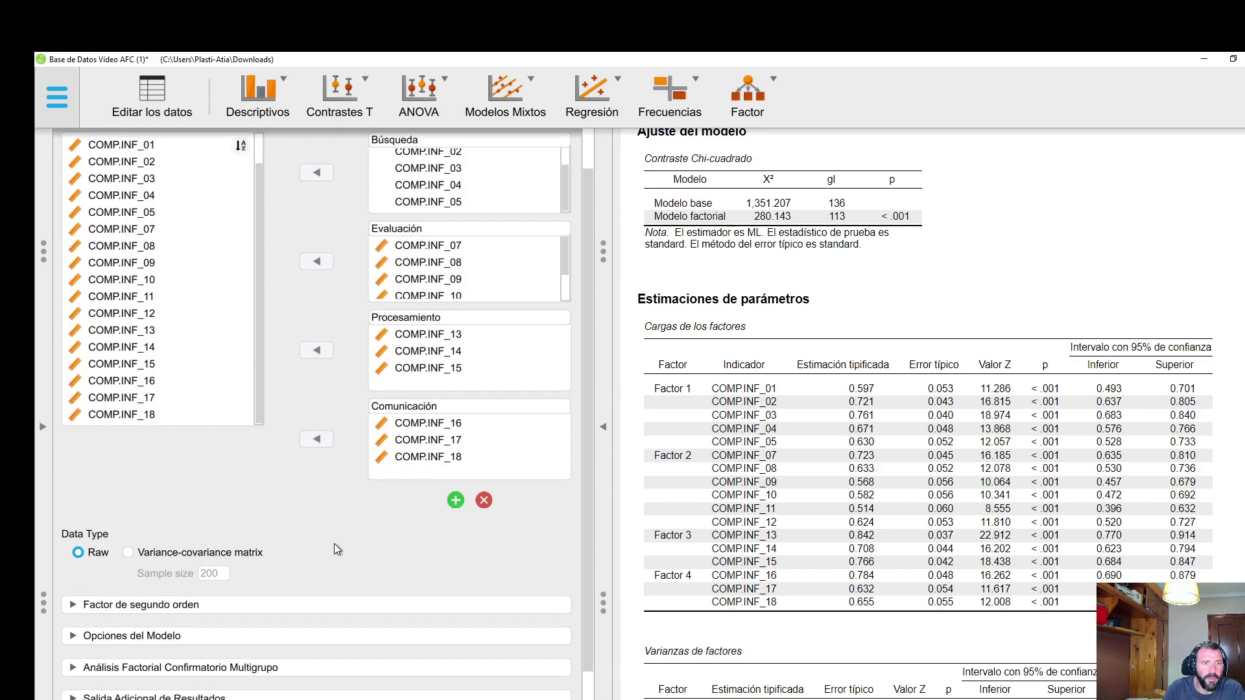
scroll(314, 506, down, 1)
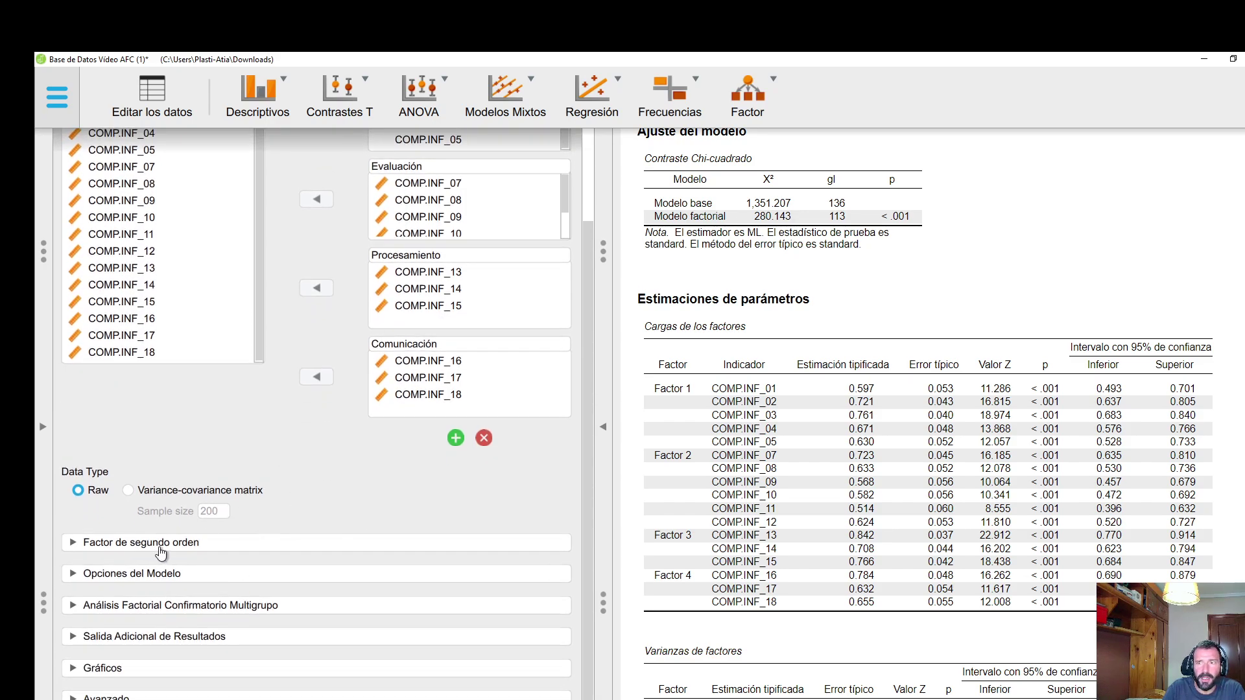
key(ctrl+plus)
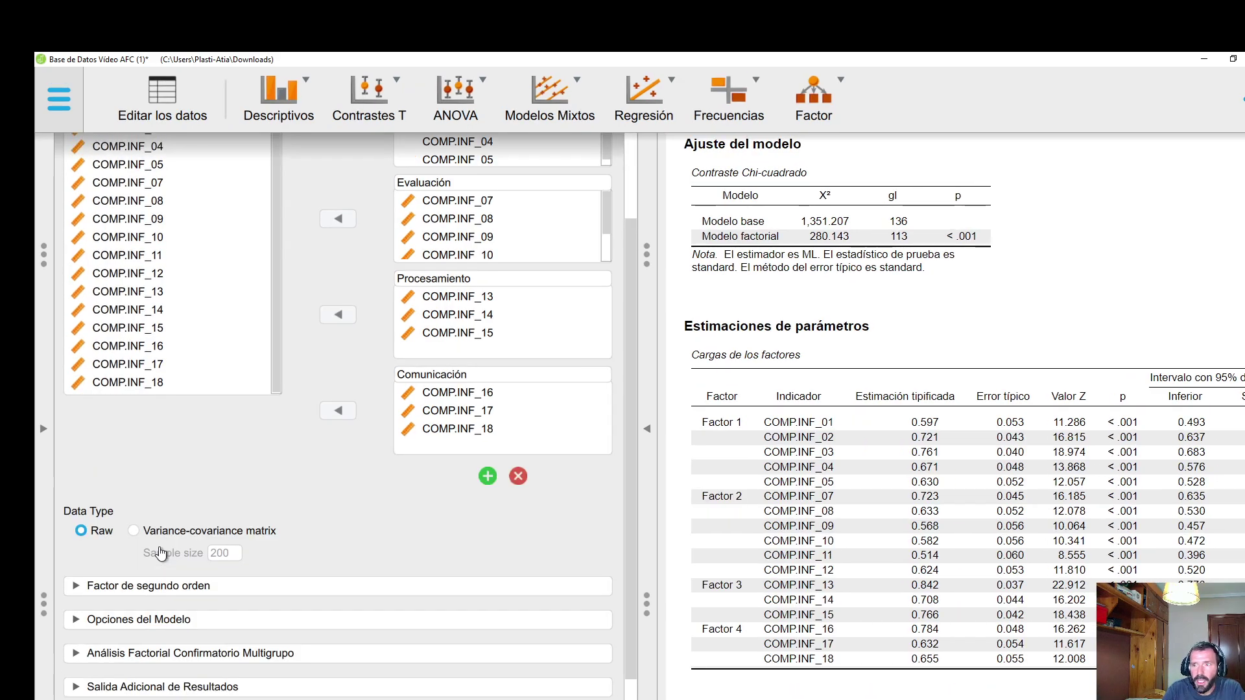
key(ctrl+plus)
scroll(371, 488, down, 2)
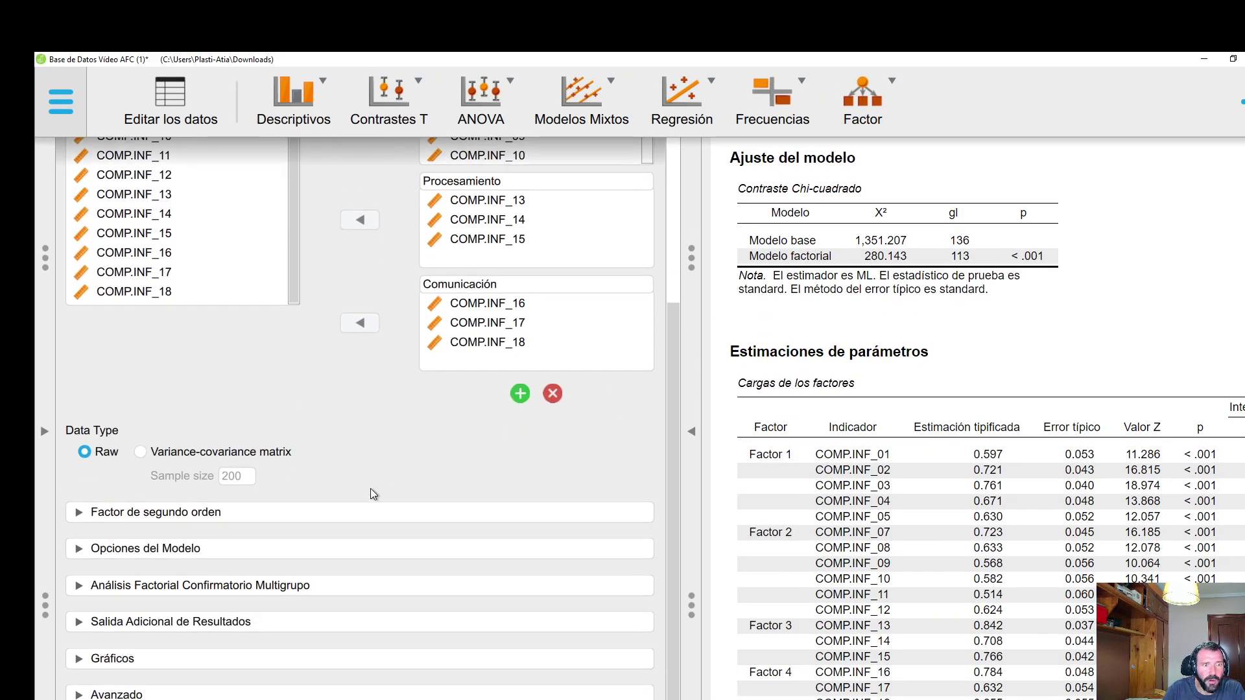
- Inspect the Factor de segundo orden and Opciones del Modelo settings, collapsing each section after viewing it
click(253, 522)
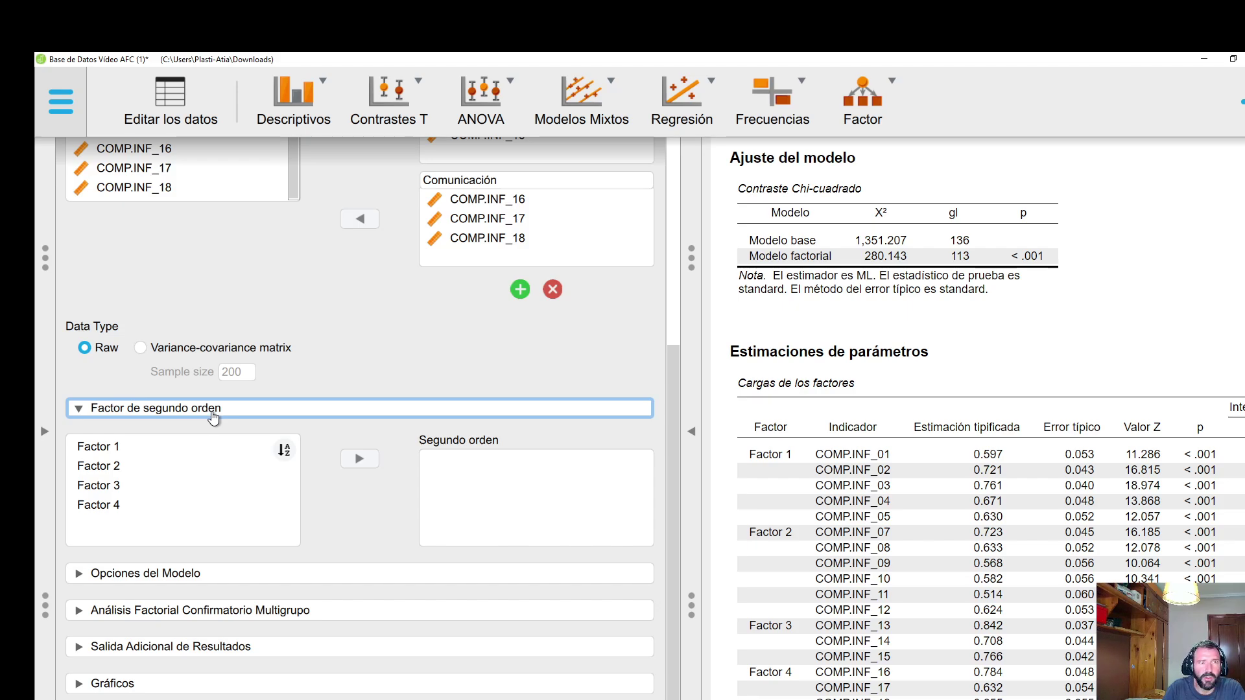
click(287, 409)
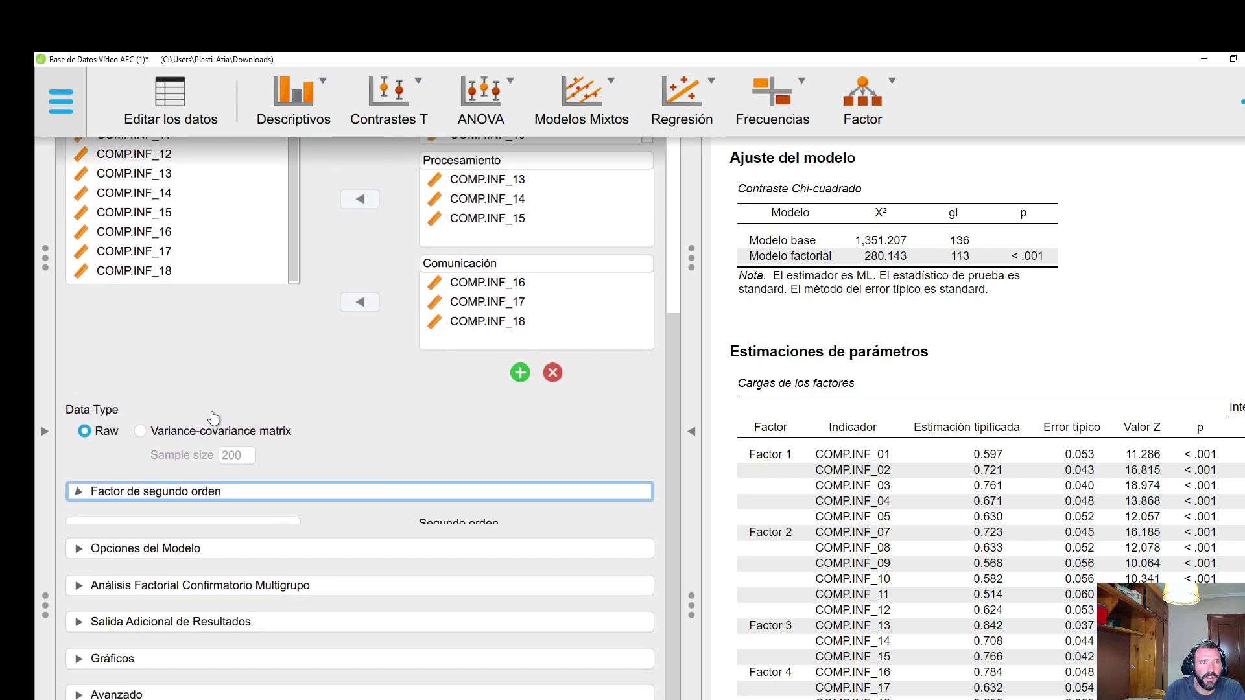
click(236, 555)
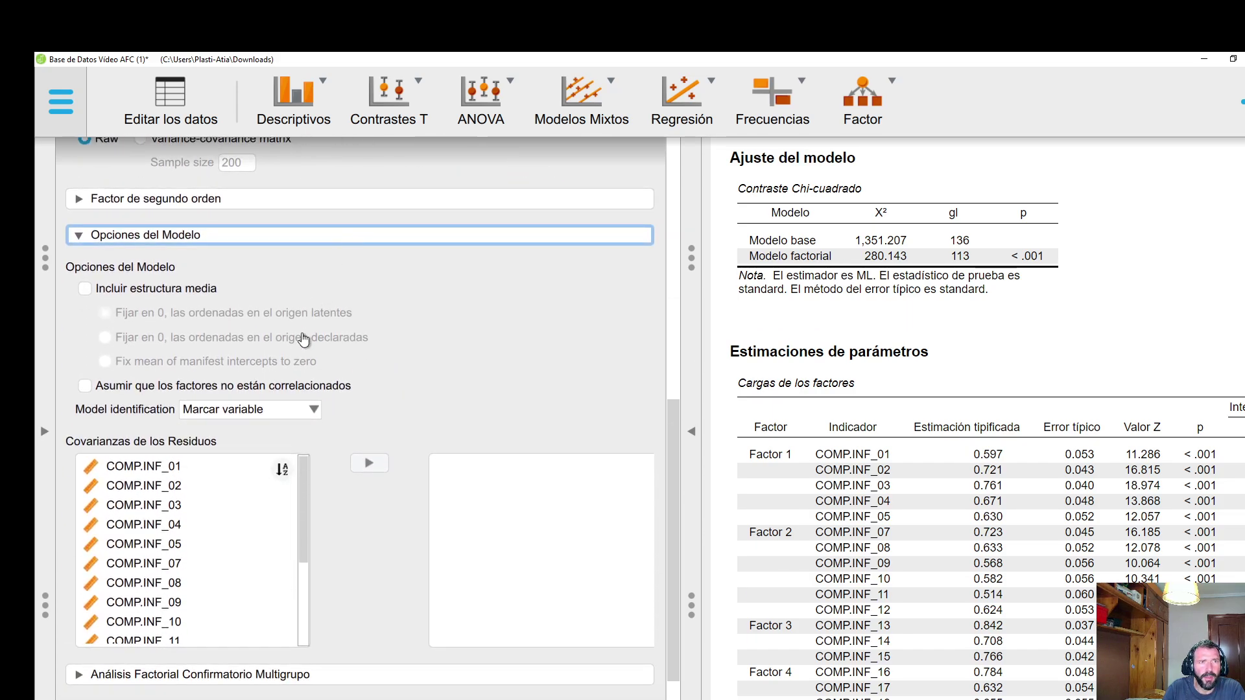
click(219, 237)
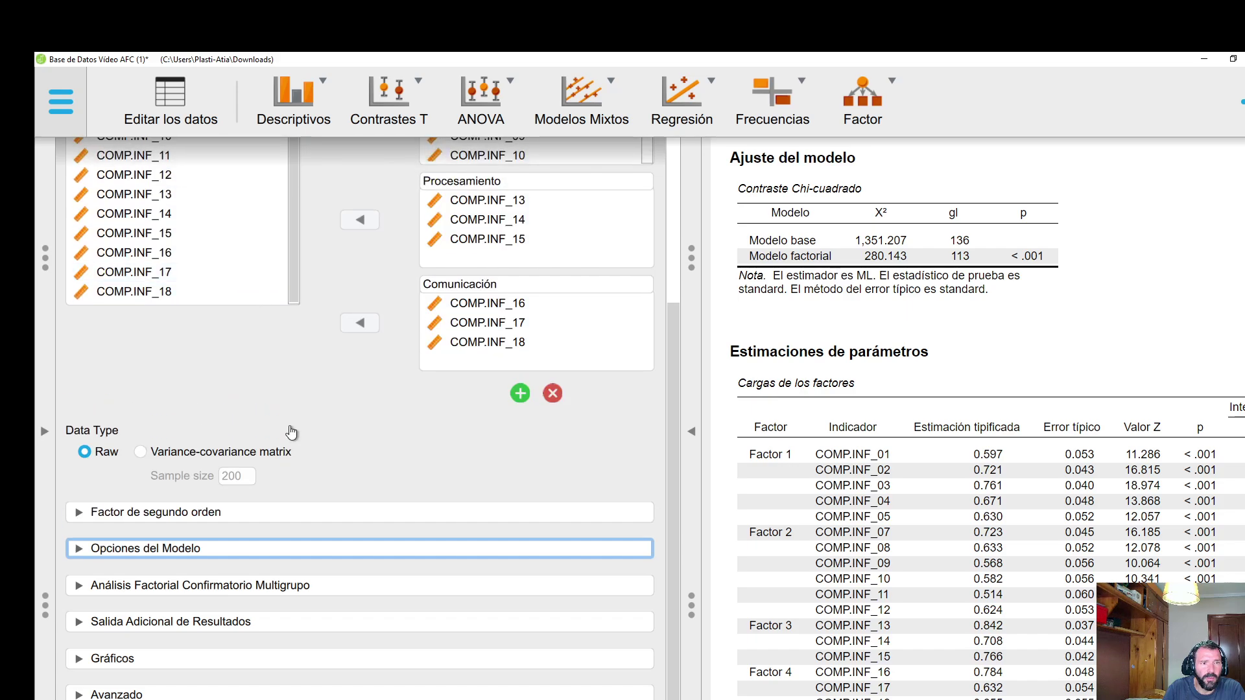
- Add Medidas de ajuste adicionales and R-cuadrado to the output and review the fit index and R² tables
click(191, 623)
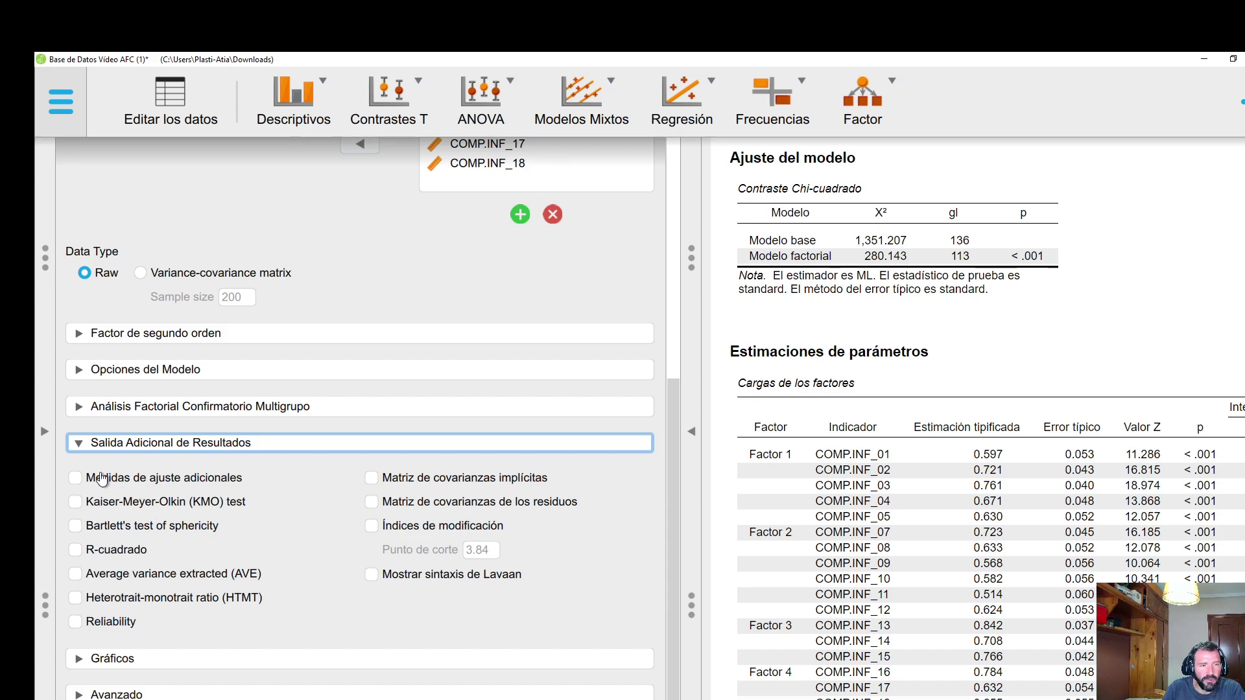
click(76, 478)
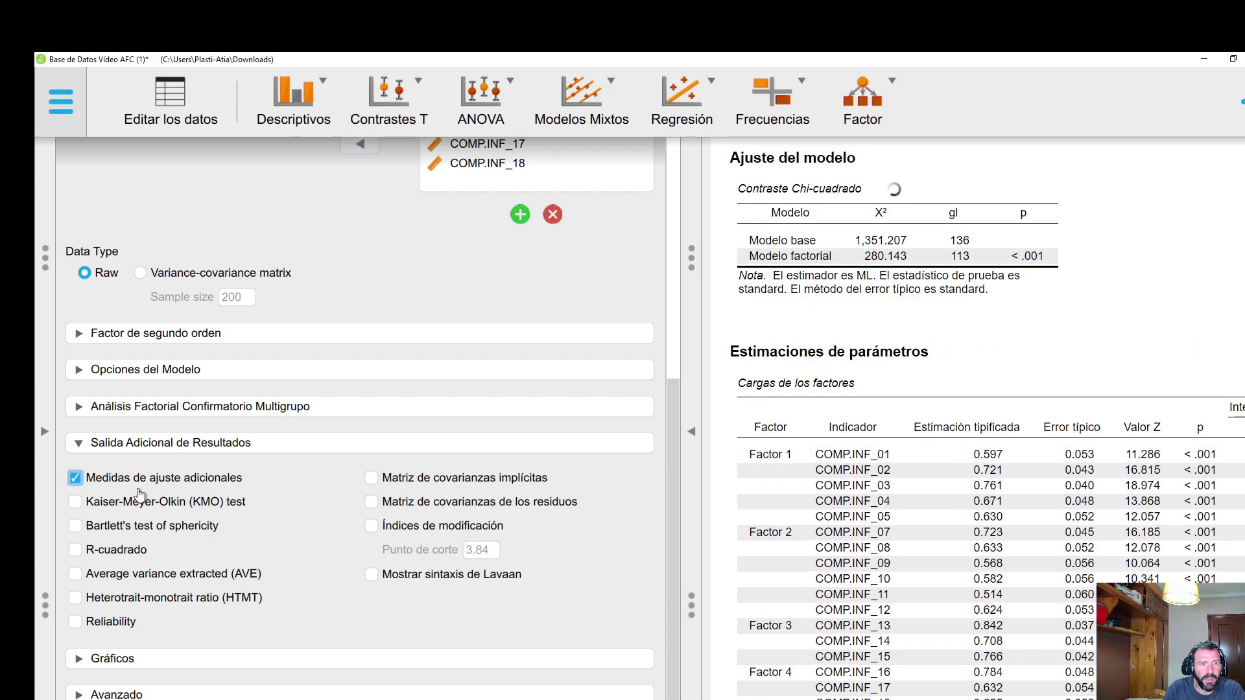
click(123, 551)
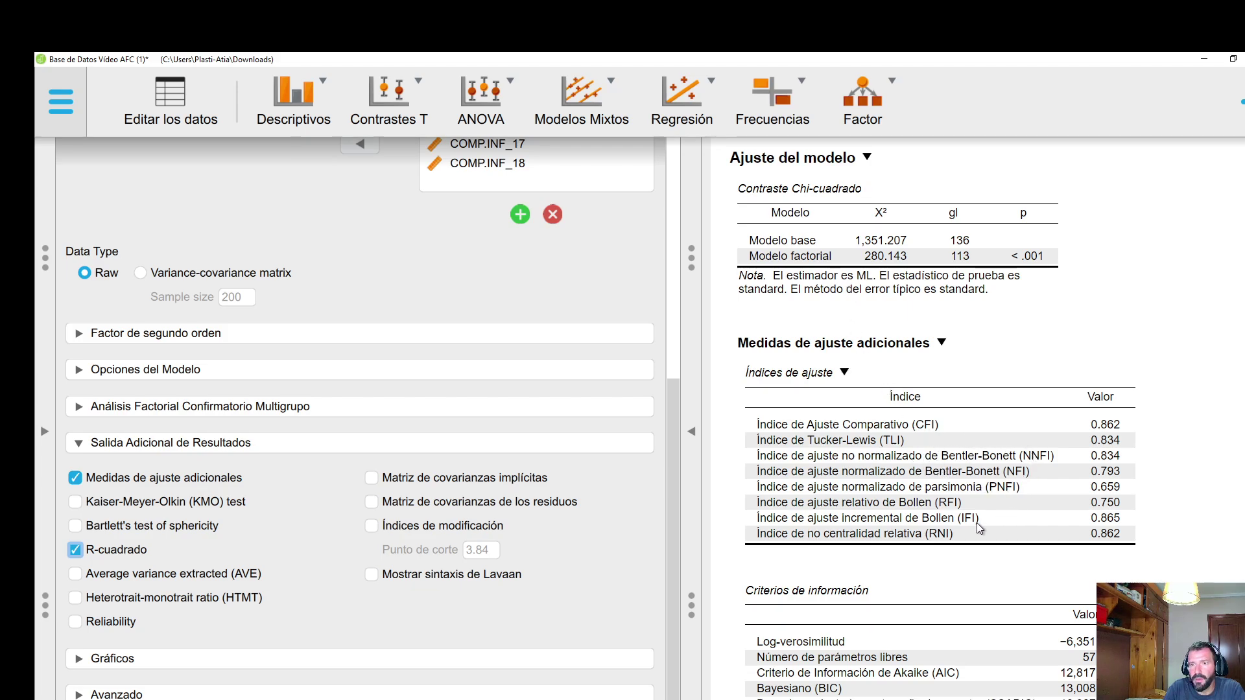
scroll(1070, 427, down, 4)
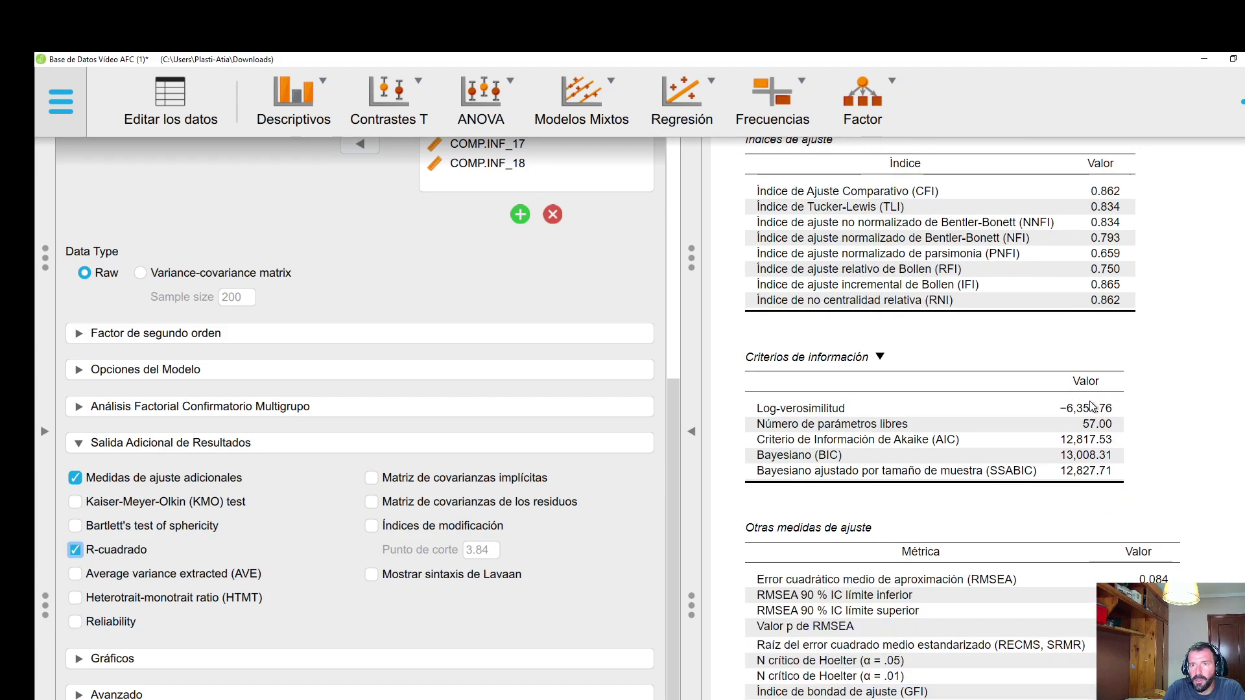
scroll(1213, 408, down, 4)
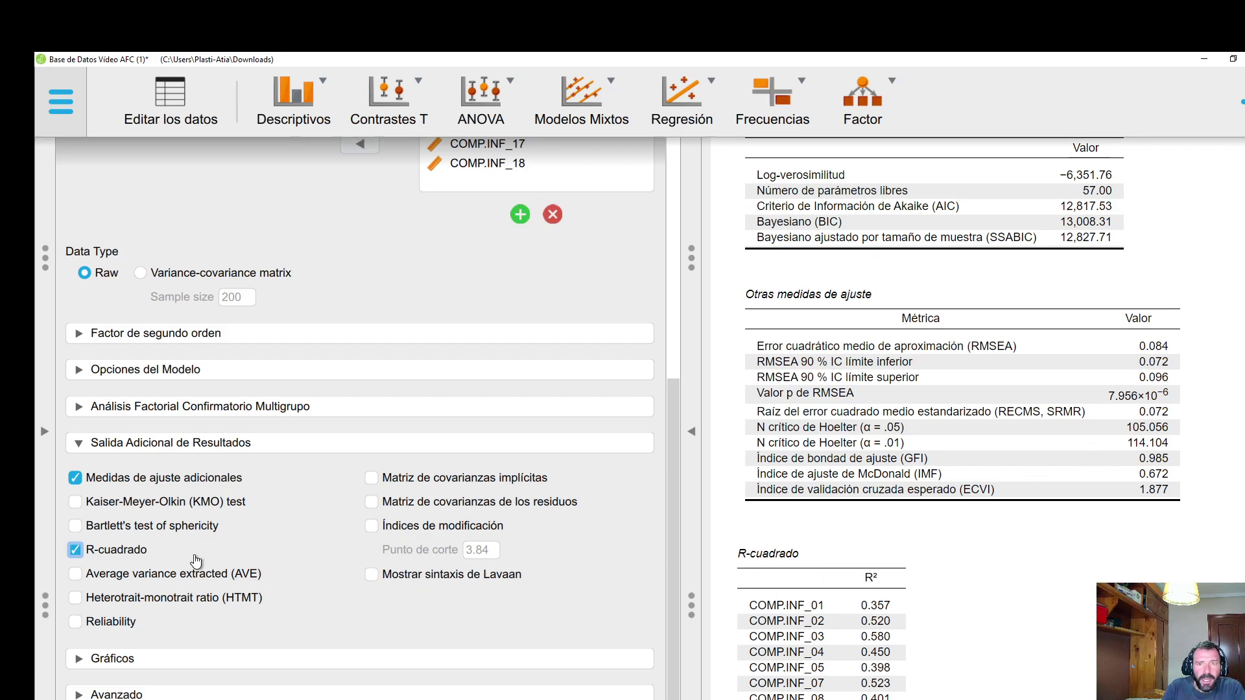
scroll(1096, 497, down, 2)
scroll(1096, 496, down, 2)
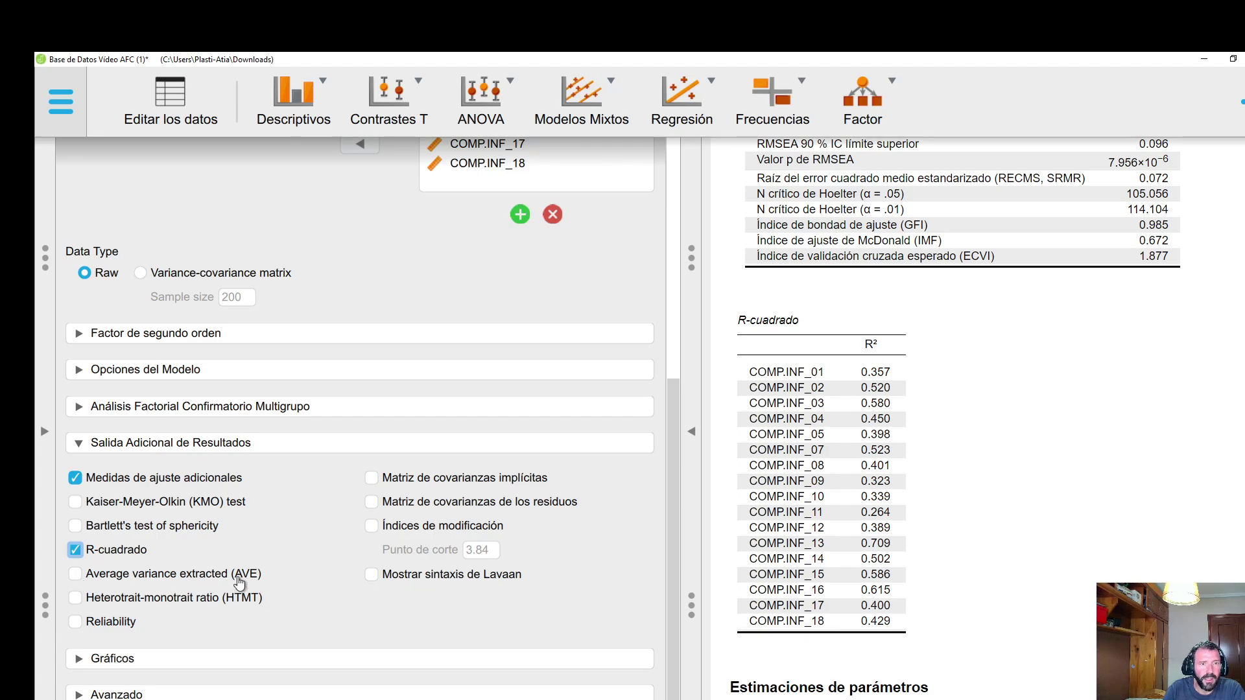
- Add Average variance extracted (AVE) and Reliability to the output, check the raw data table, and collapse the additional output options
click(75, 574)
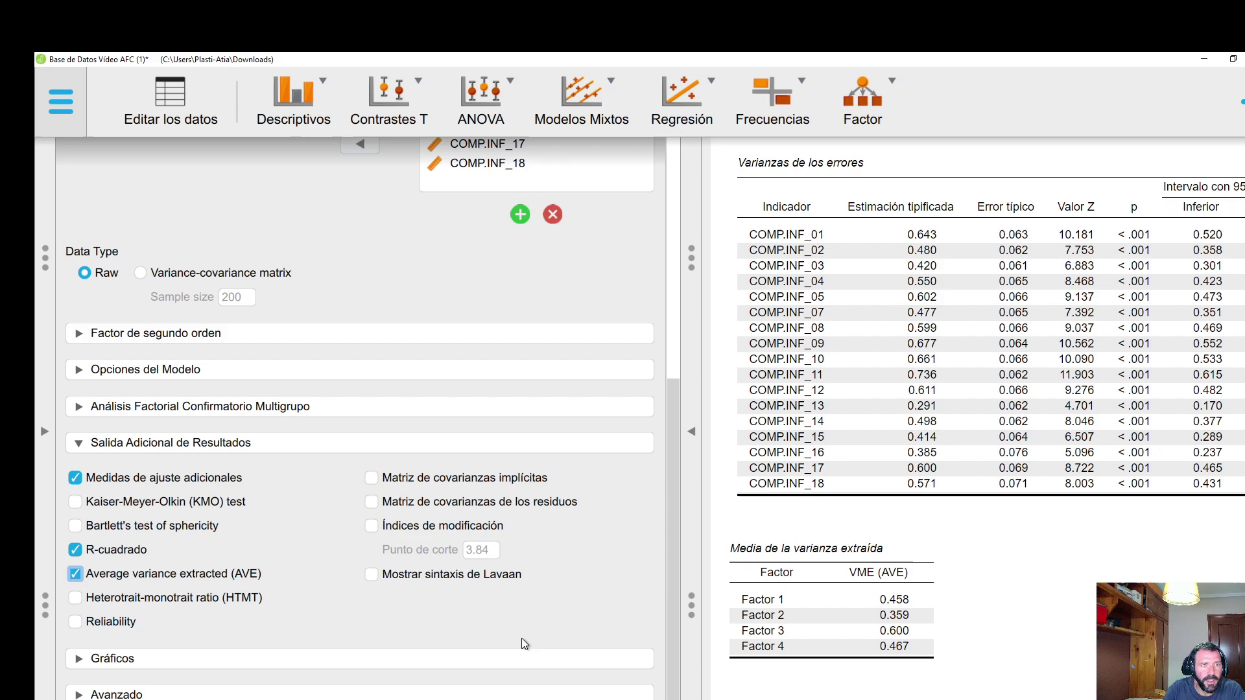
click(77, 624)
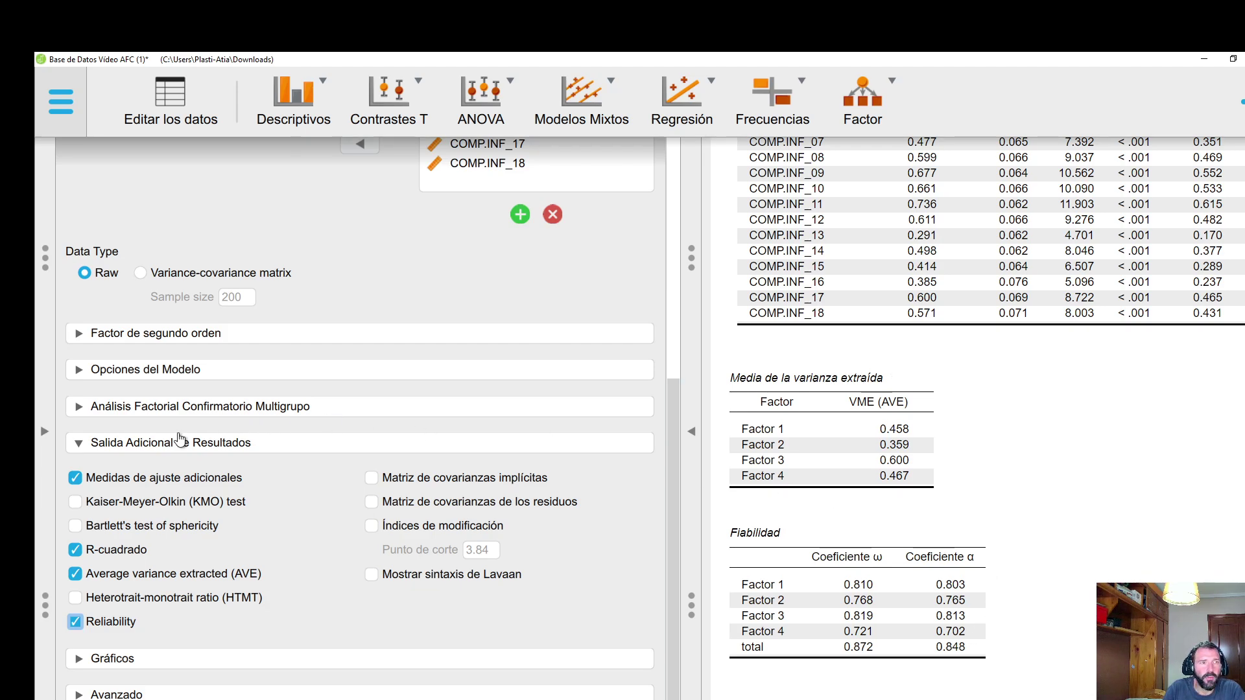
click(47, 434)
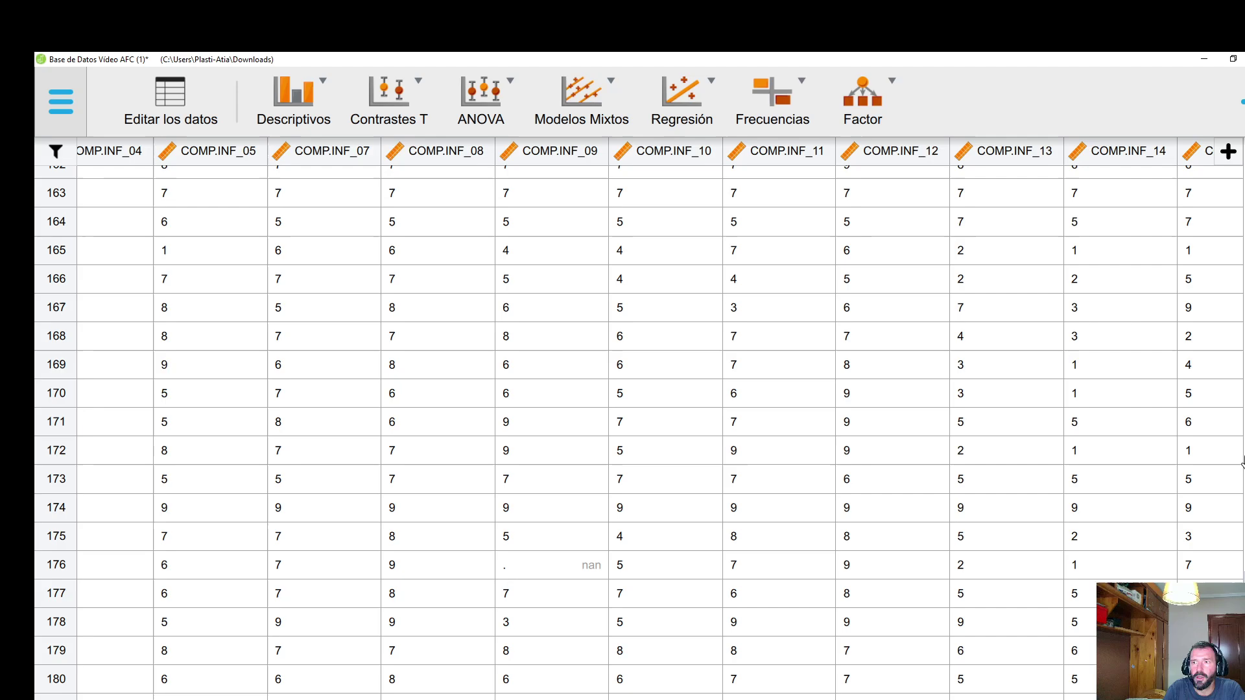
click(1240, 421)
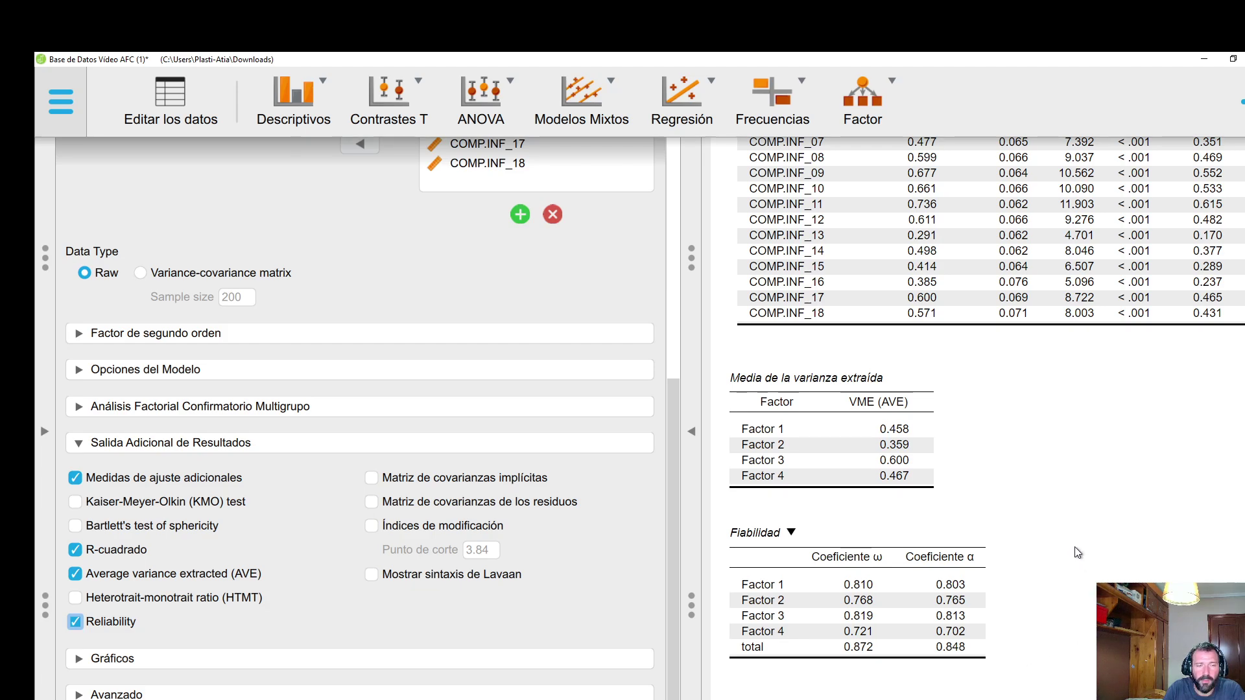
click(223, 454)
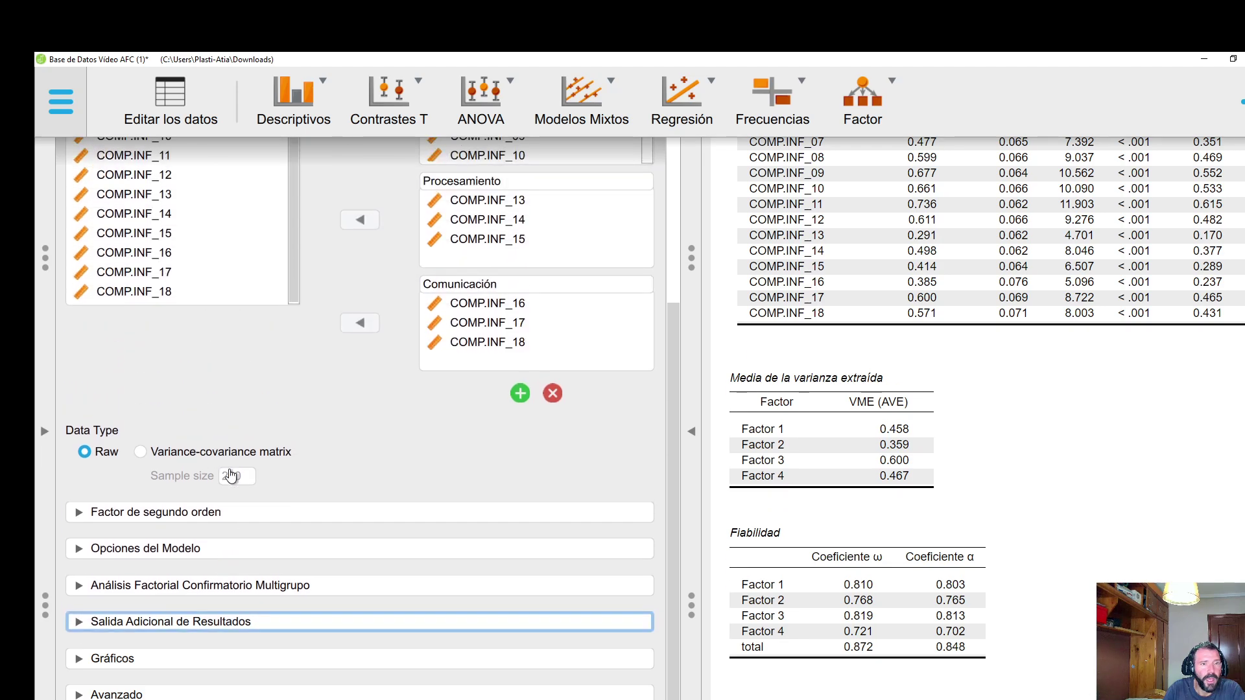
- Enable the Gráfico del modelo with parameter estimates shown as standardized values (Tipificado)
click(246, 661)
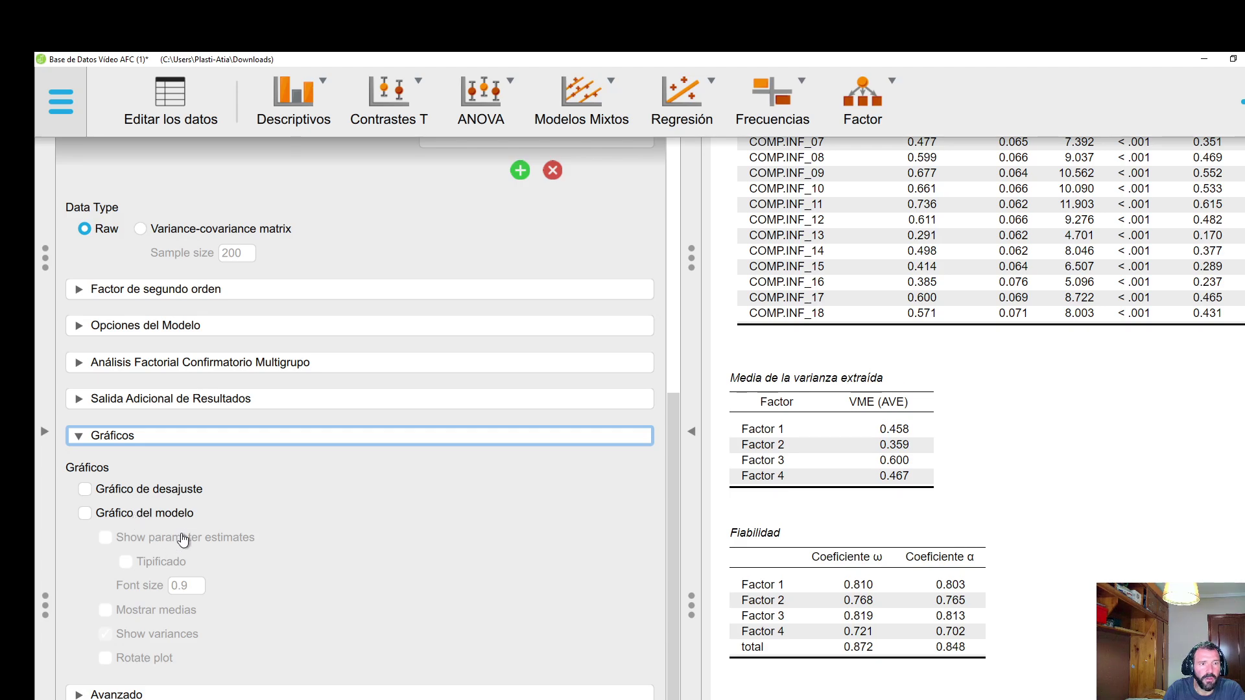
click(157, 514)
click(163, 540)
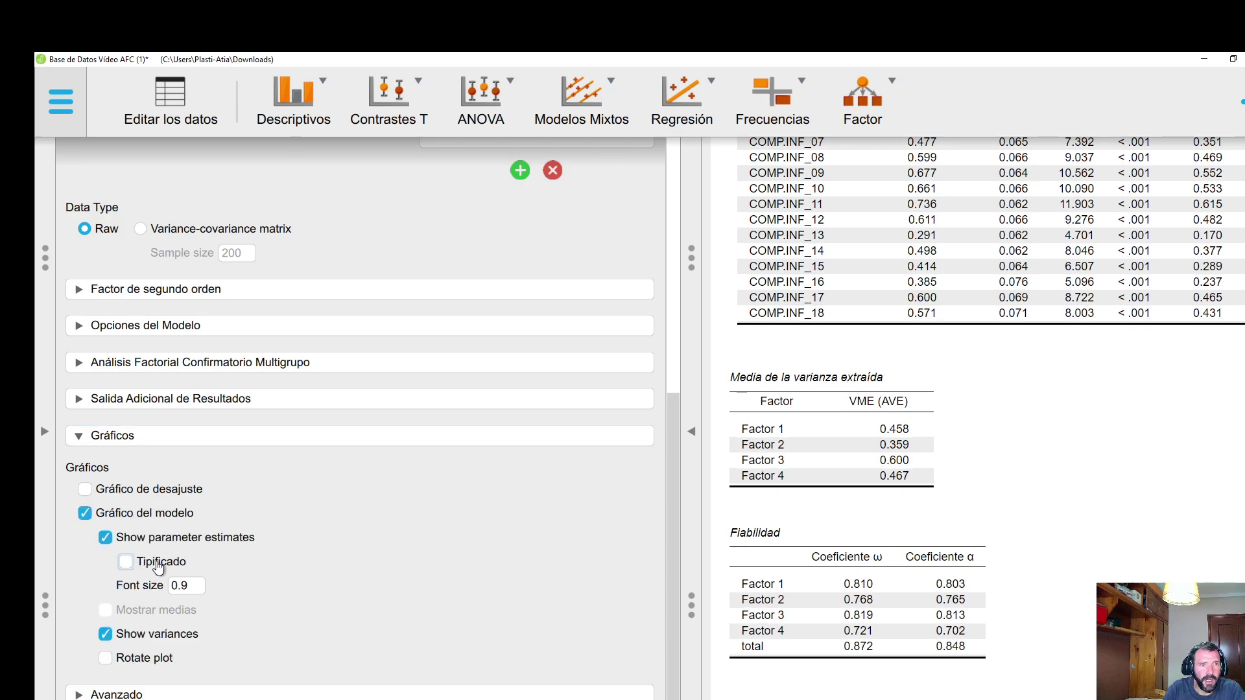
click(158, 563)
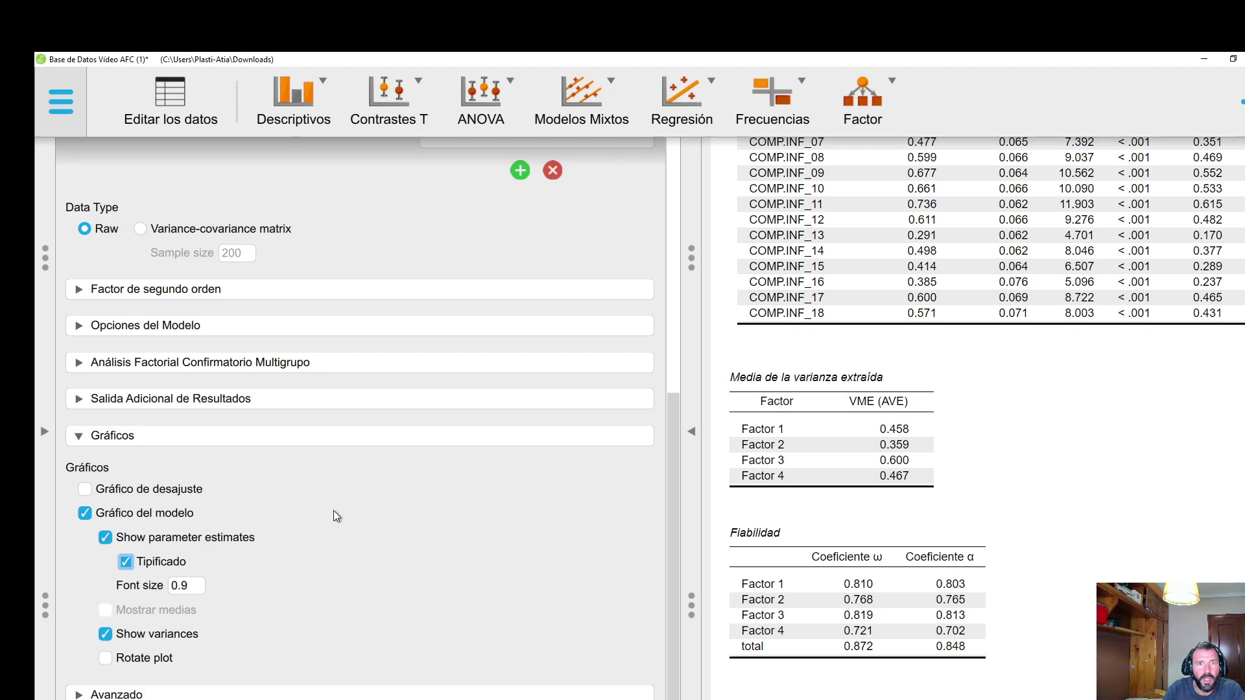
click(186, 440)
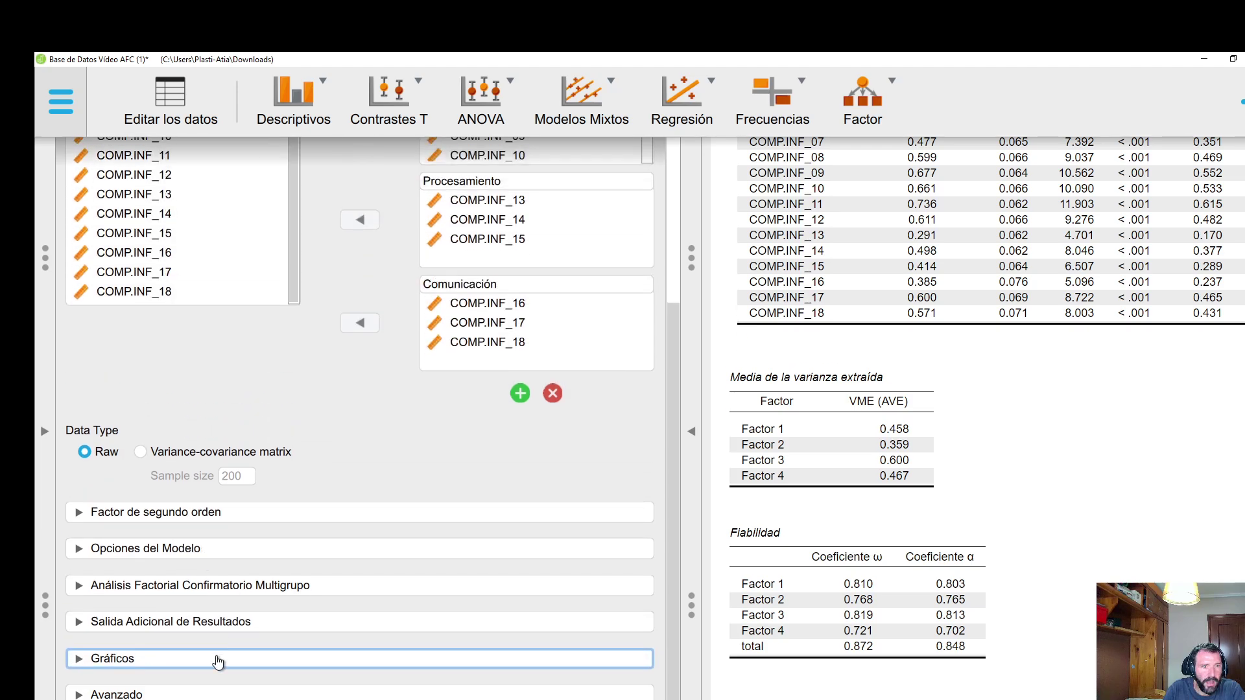
- Check the advanced Tipificación setting against the parameter estimates in the results and set the estimator to MV
click(209, 694)
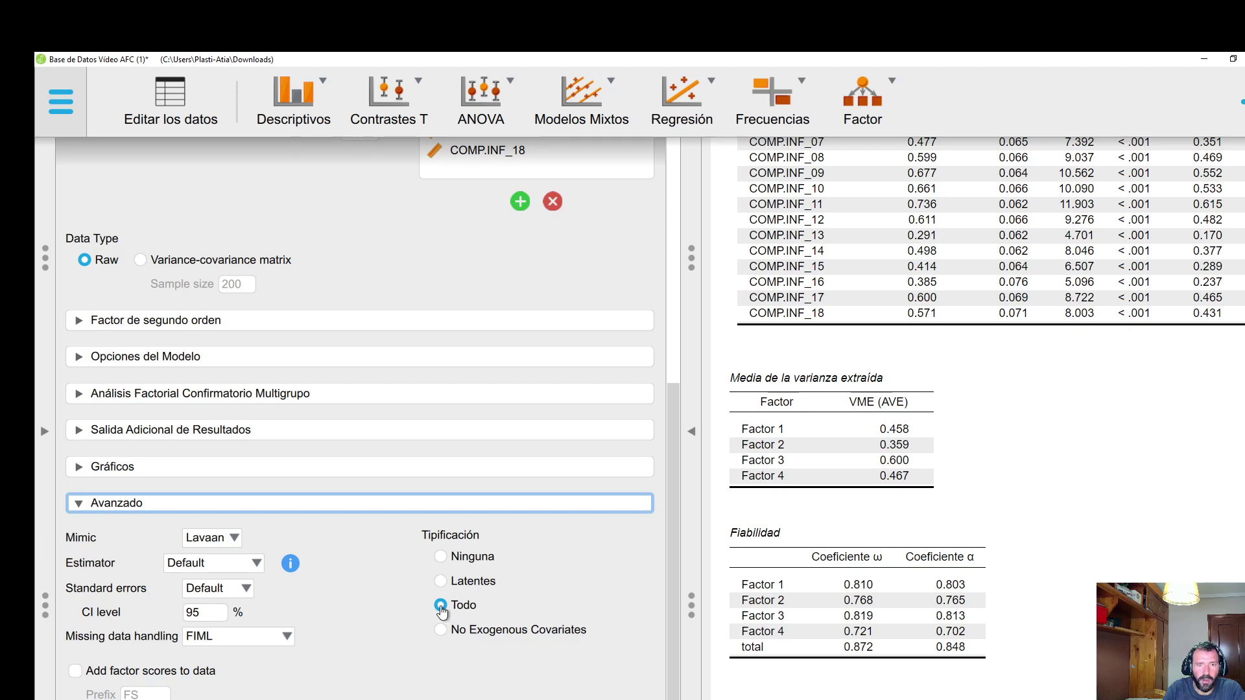
scroll(967, 542, up, 6)
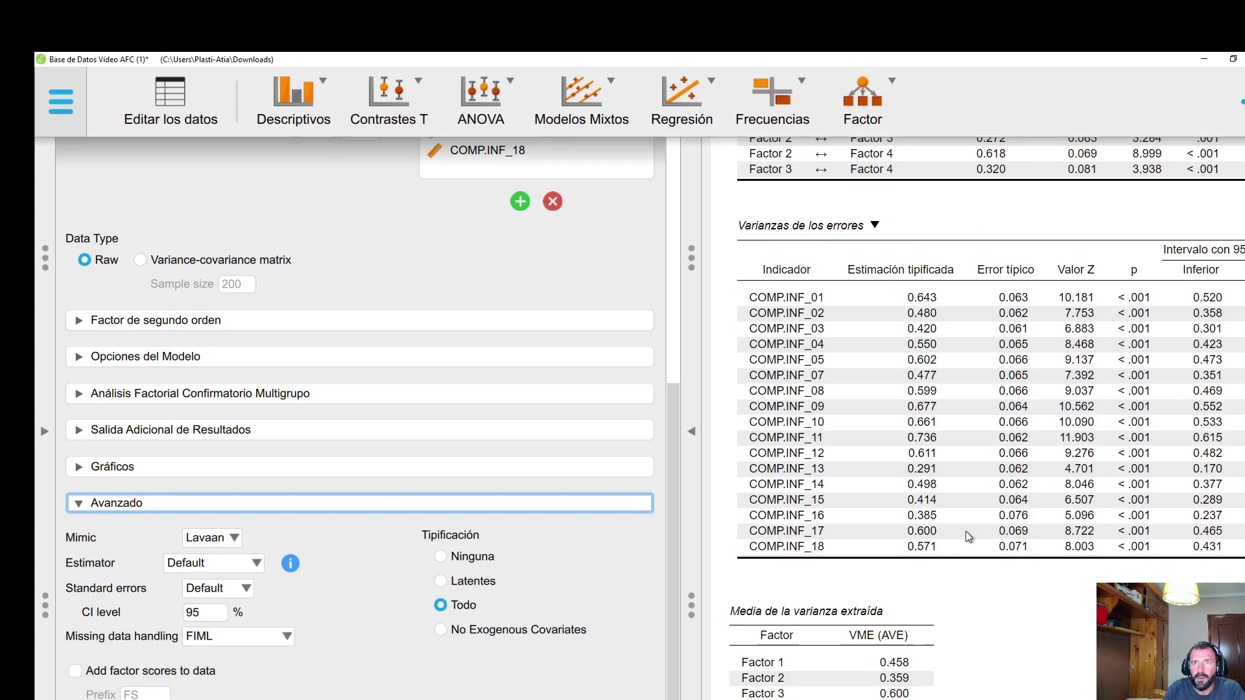
scroll(966, 531, up, 10)
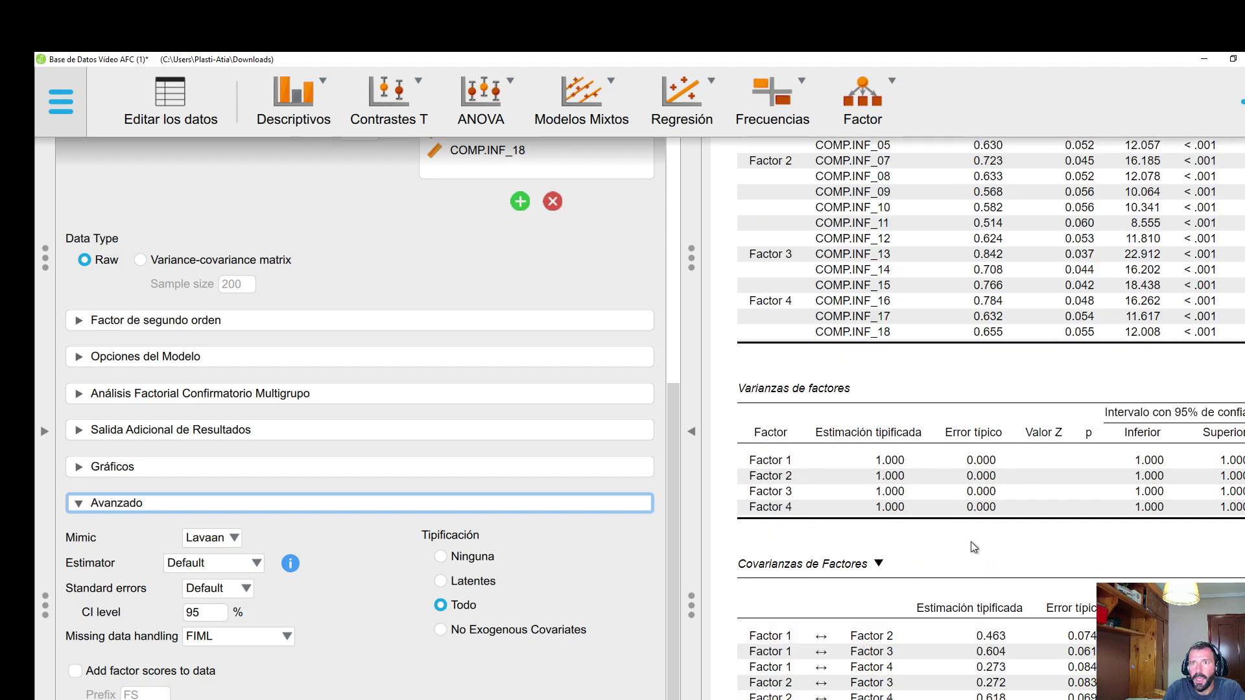
scroll(974, 542, up, 1)
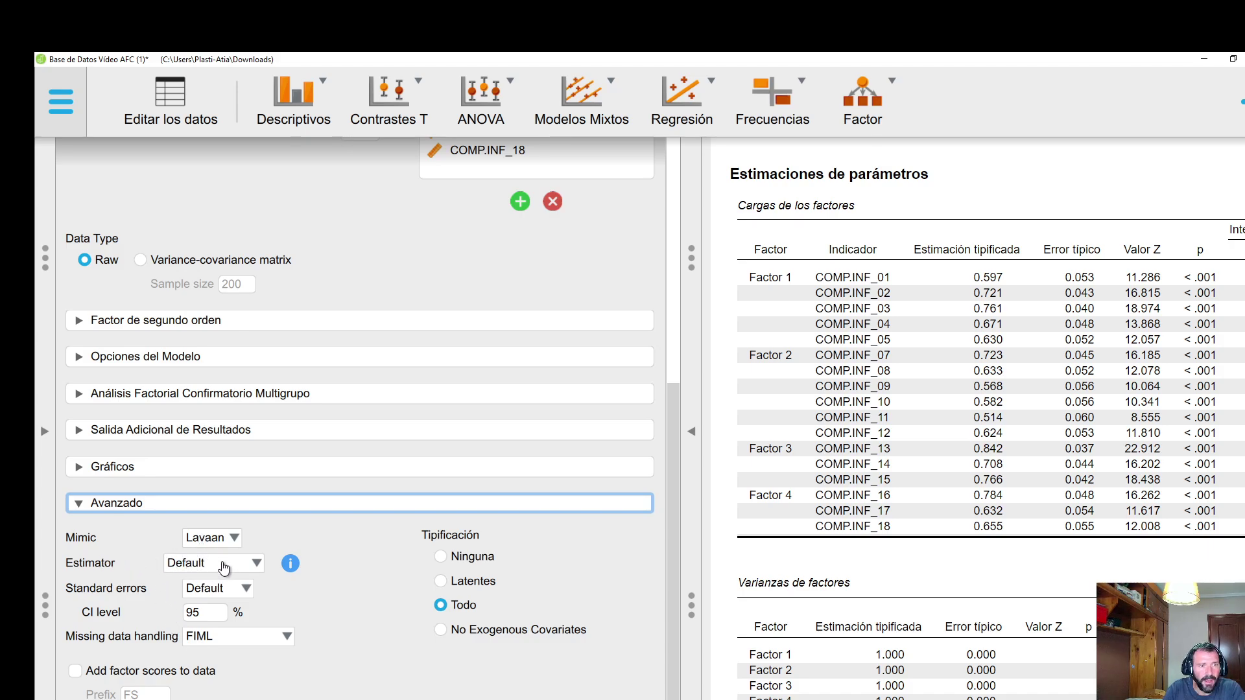
click(197, 564)
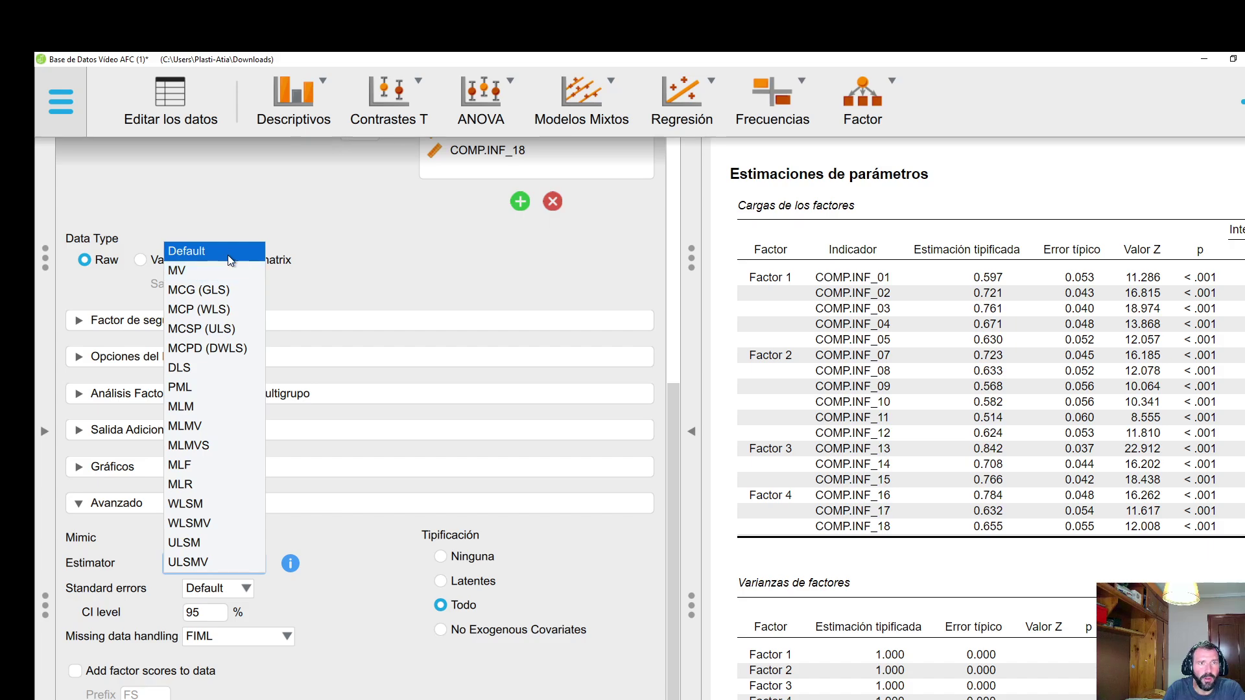
click(205, 274)
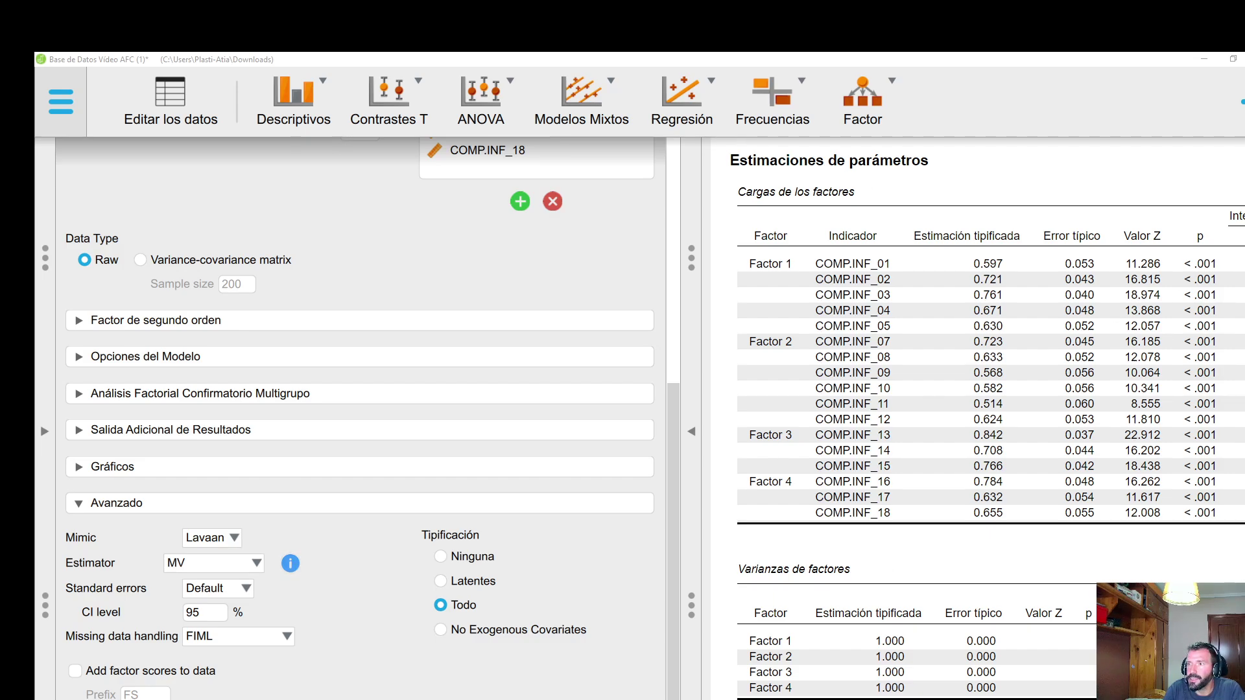
- Read through the help on estimators to its closing note on standard errors, and close the help window
drag(797, 121, 755, 140)
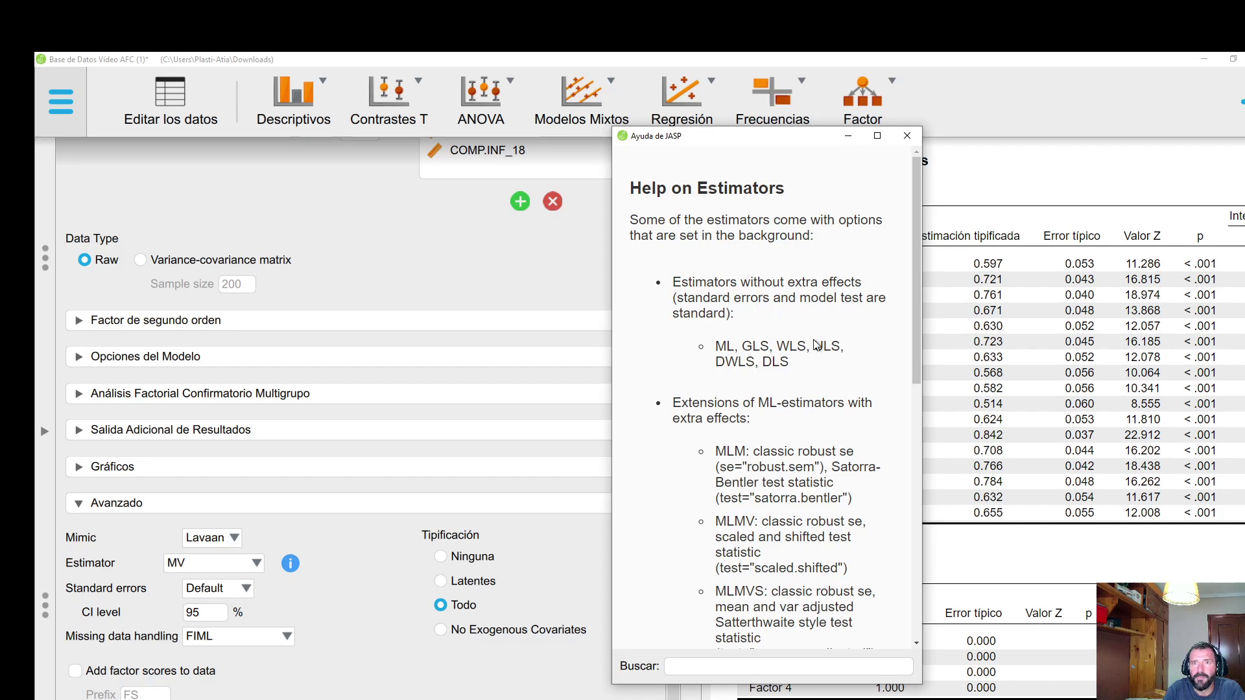
scroll(817, 344, down, 10)
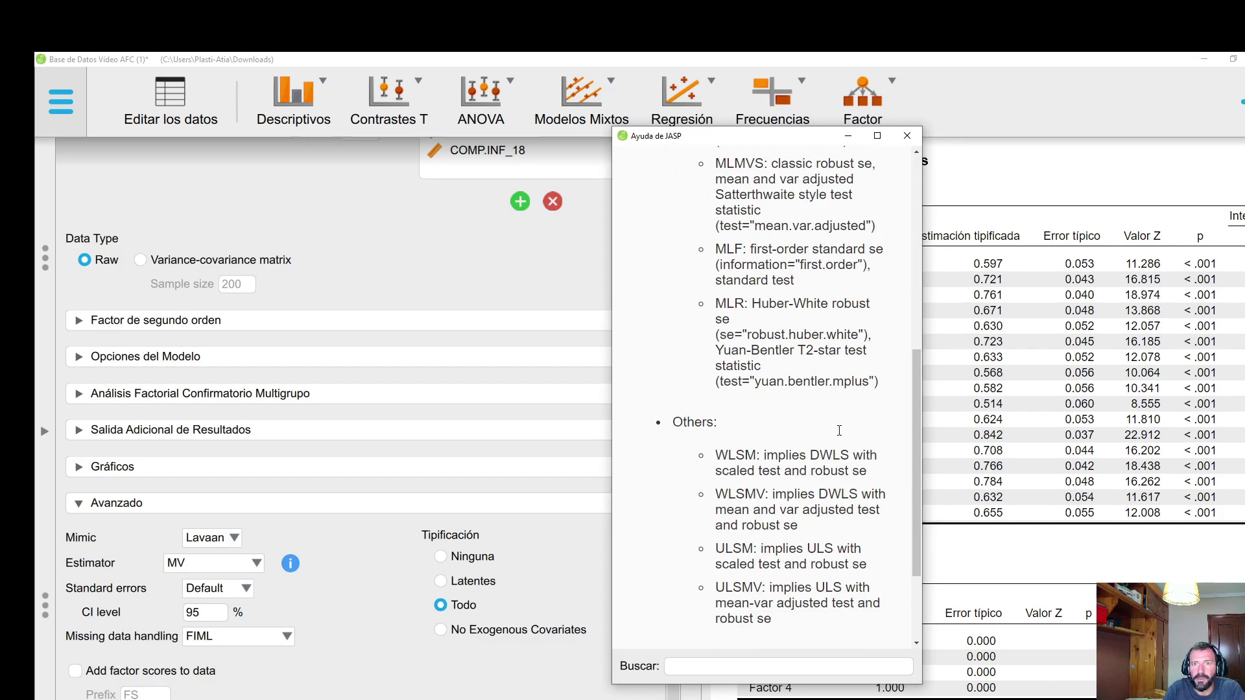
scroll(840, 431, down, 3)
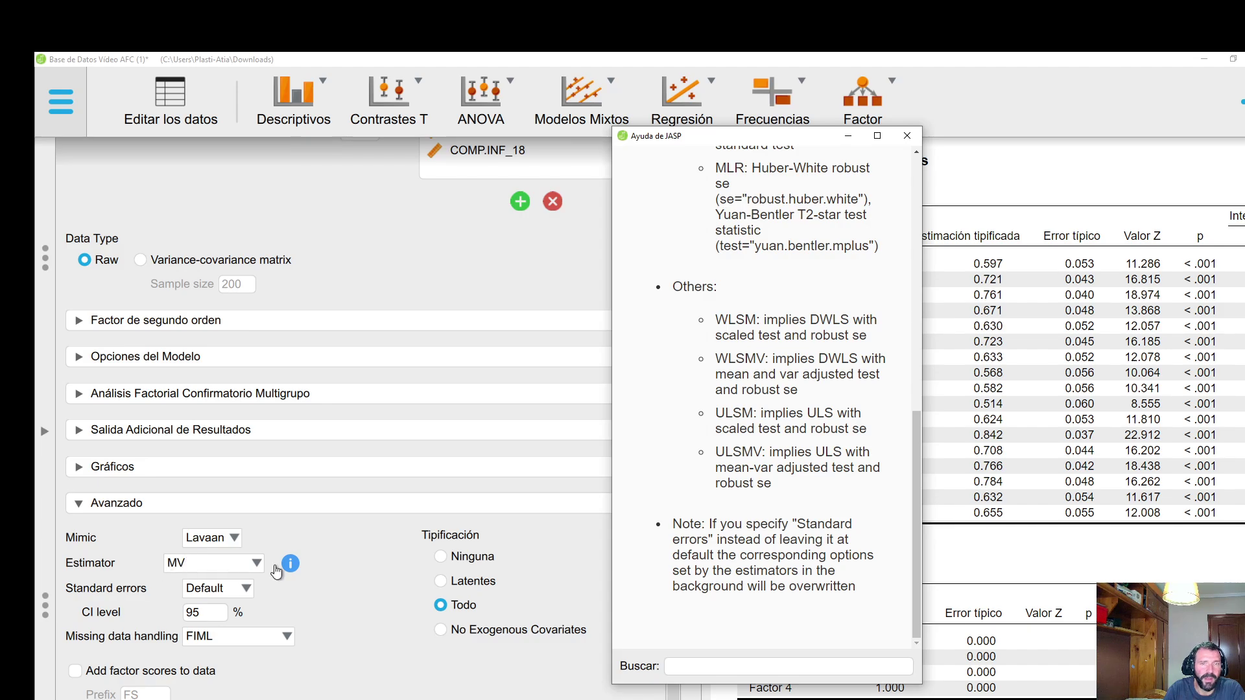
click(907, 138)
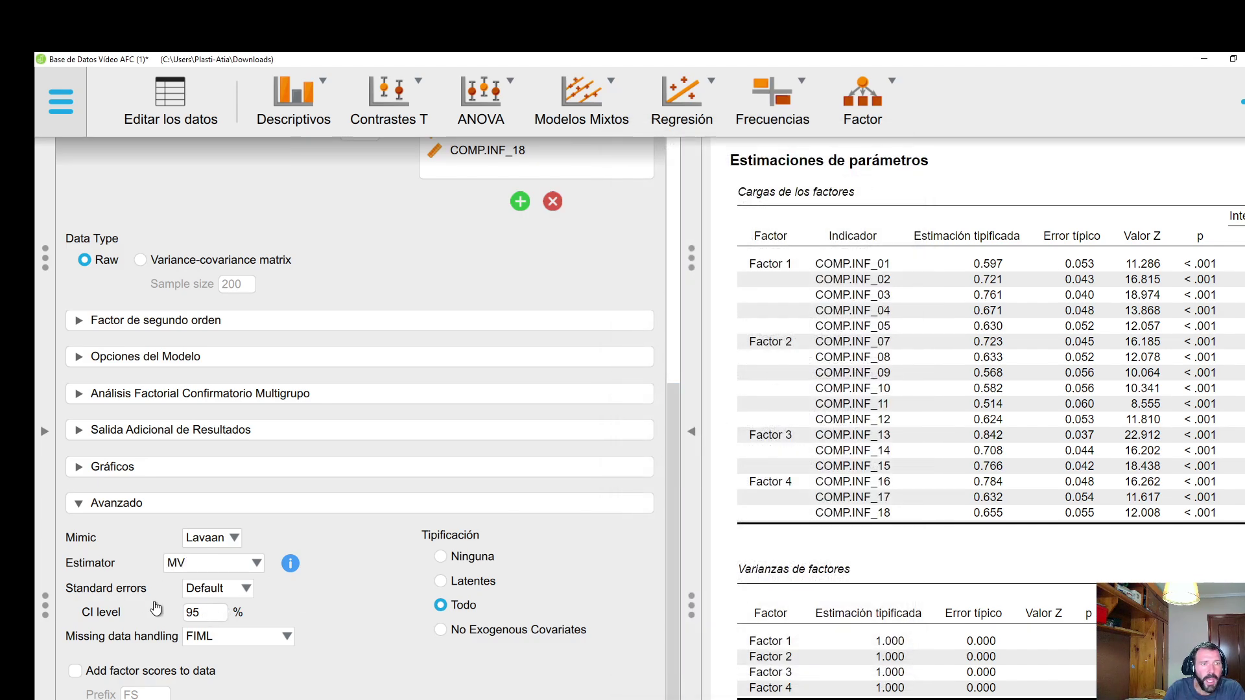
- Set the standard errors to Robusto and review the missing data handling options, keeping FIML selected
click(219, 592)
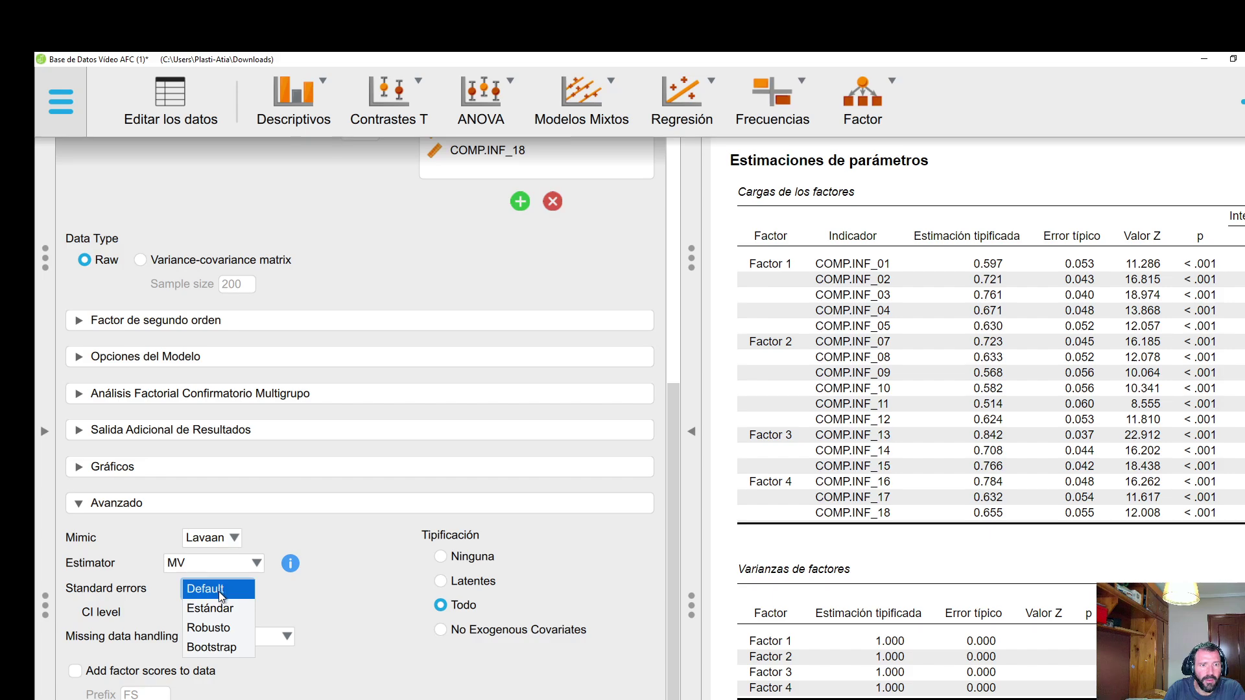
click(231, 628)
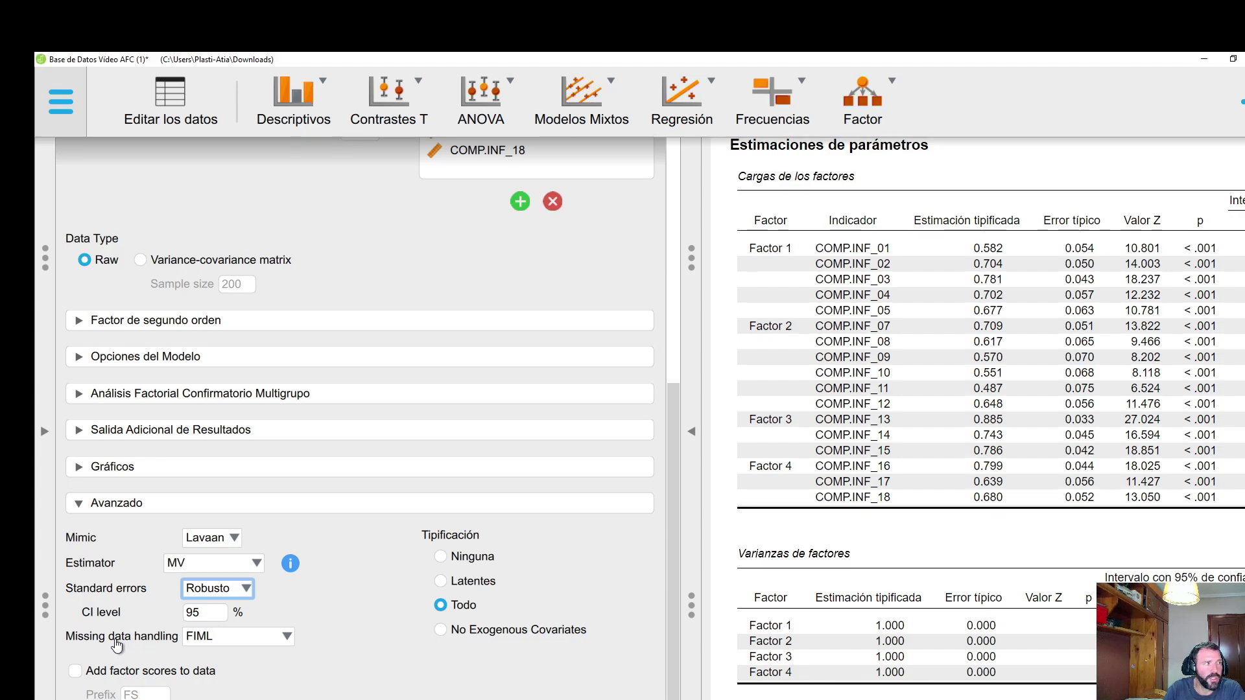
click(219, 636)
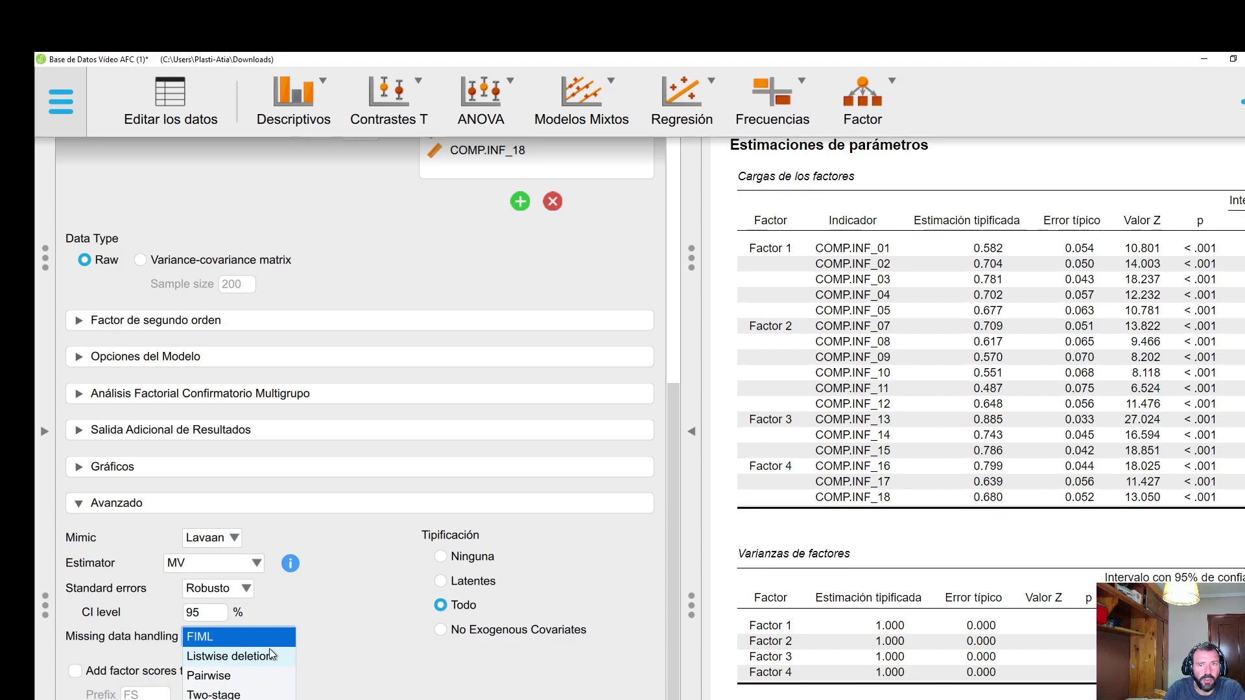
click(332, 621)
click(274, 637)
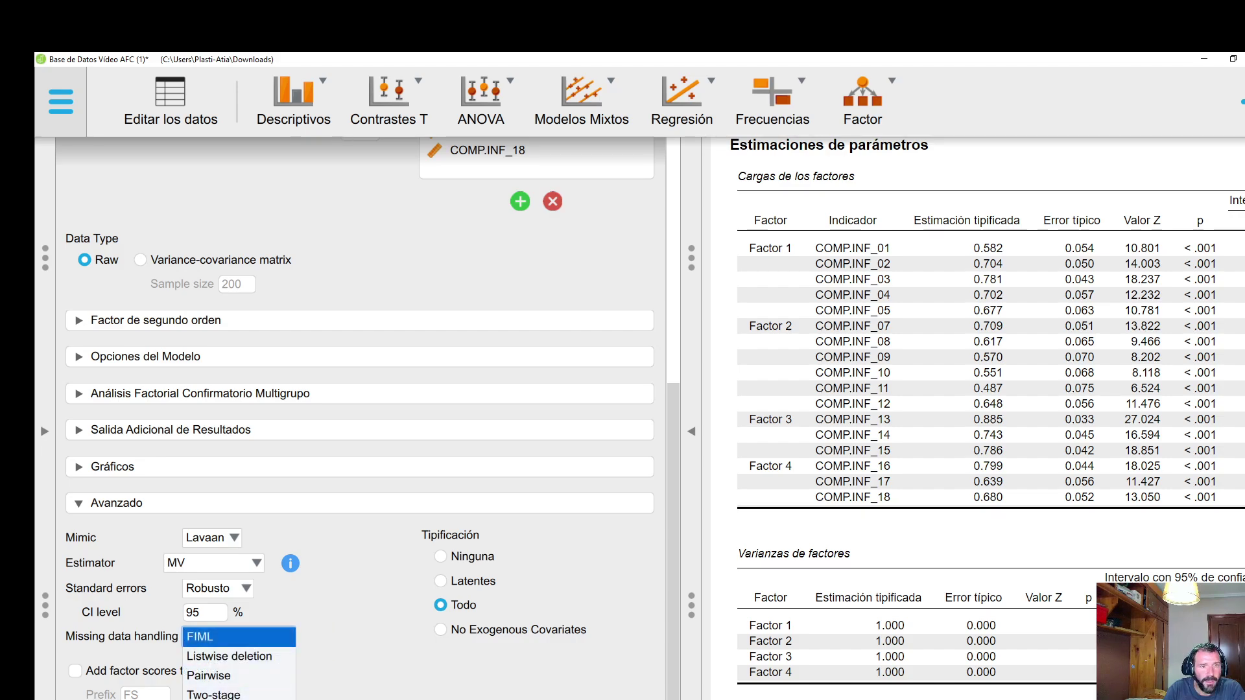
click(206, 639)
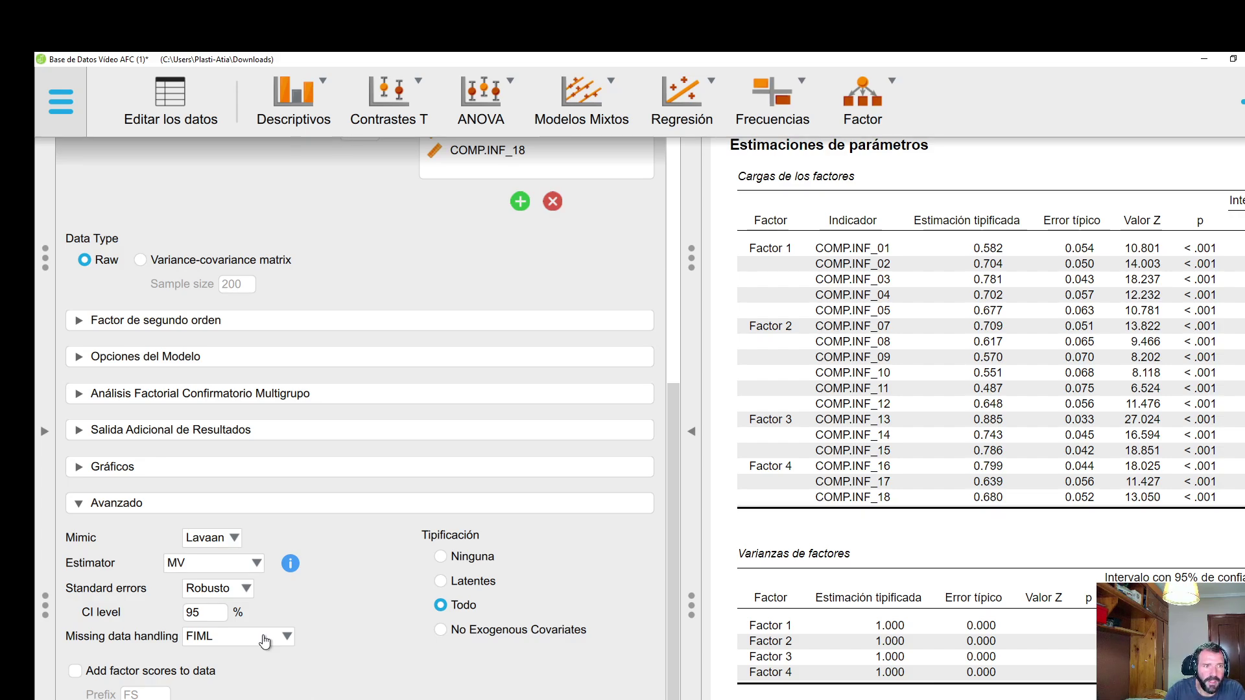
- Examine the raw data table for missing values across the COMP.INF item columns, and return to the analysis options
click(44, 430)
scroll(605, 373, up, 1)
scroll(605, 372, right, 2)
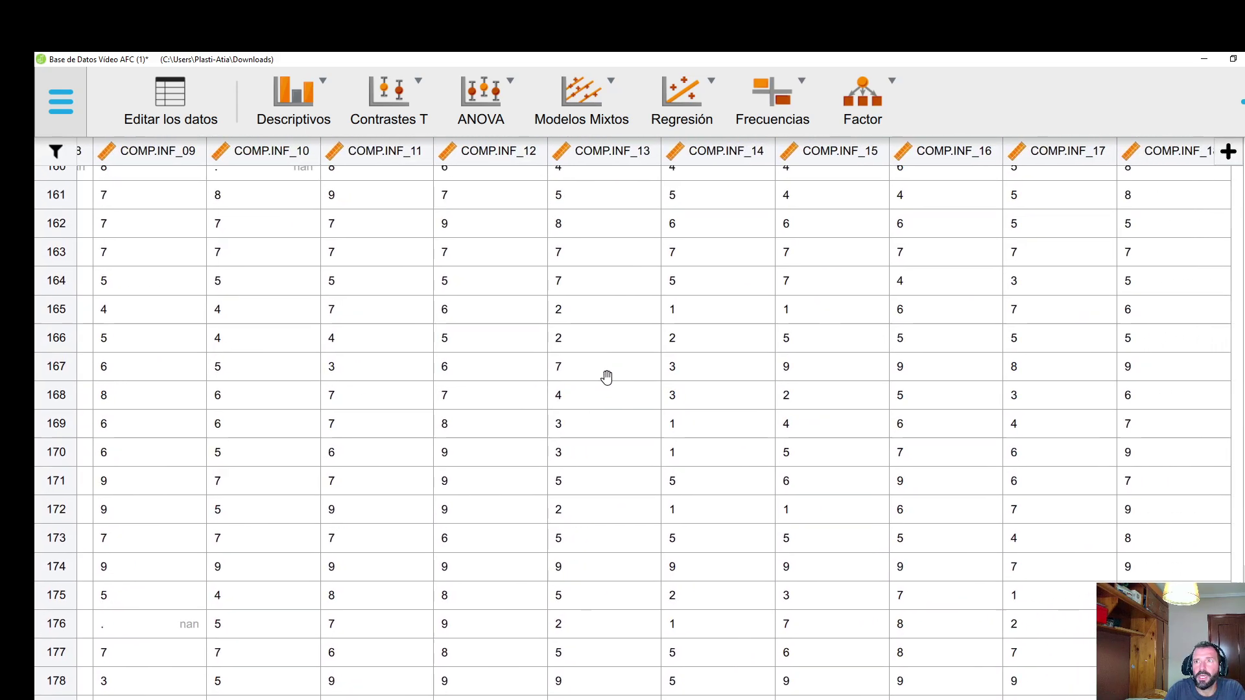
scroll(350, 216, left, 1)
scroll(397, 232, left, 6)
scroll(376, 234, up, 1)
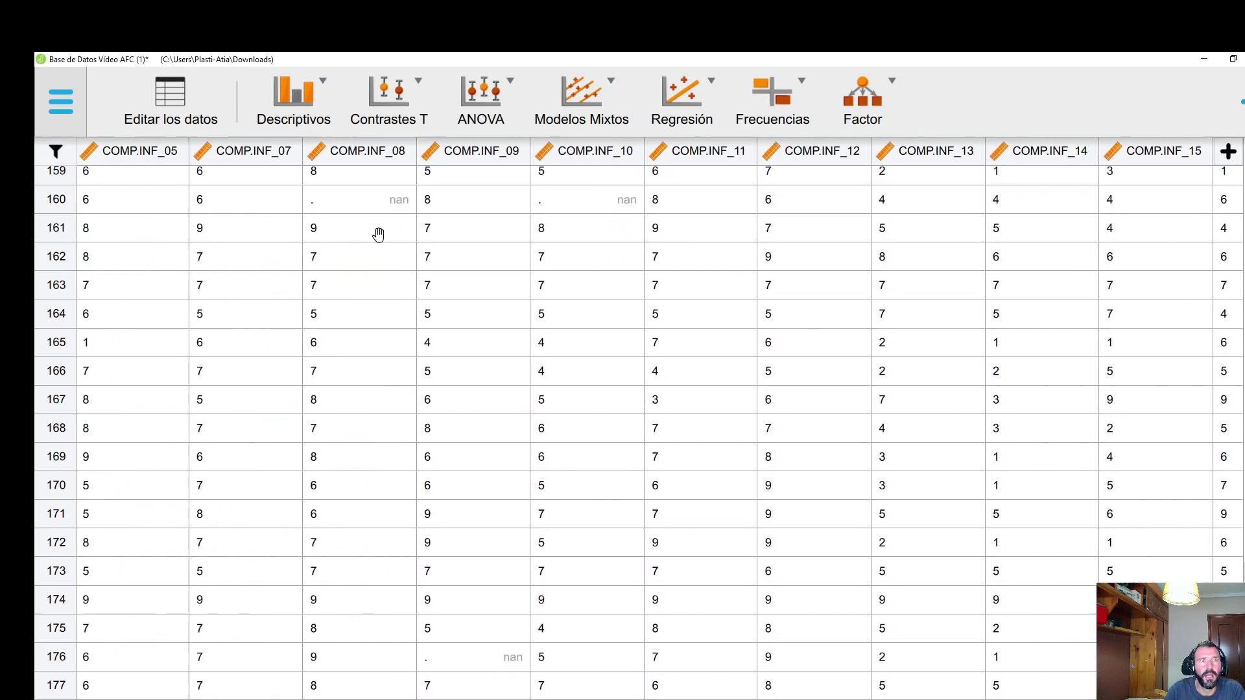
scroll(407, 295, left, 1)
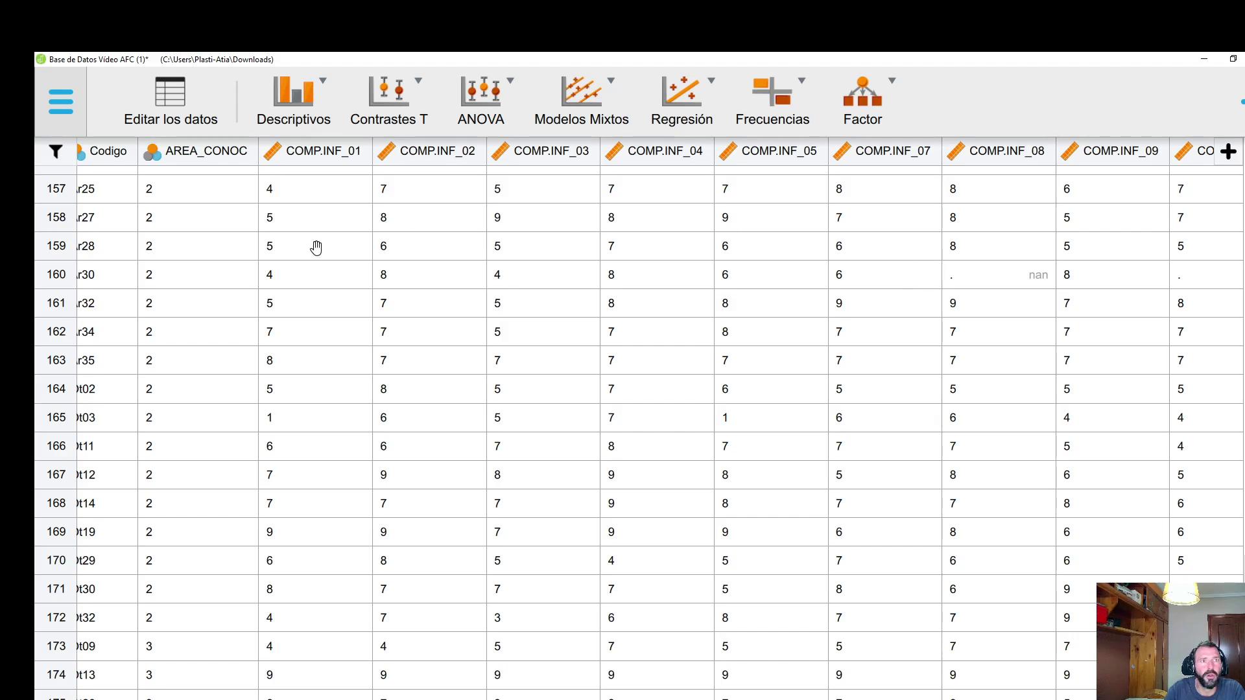
scroll(314, 246, up, 1)
scroll(314, 246, left, 1)
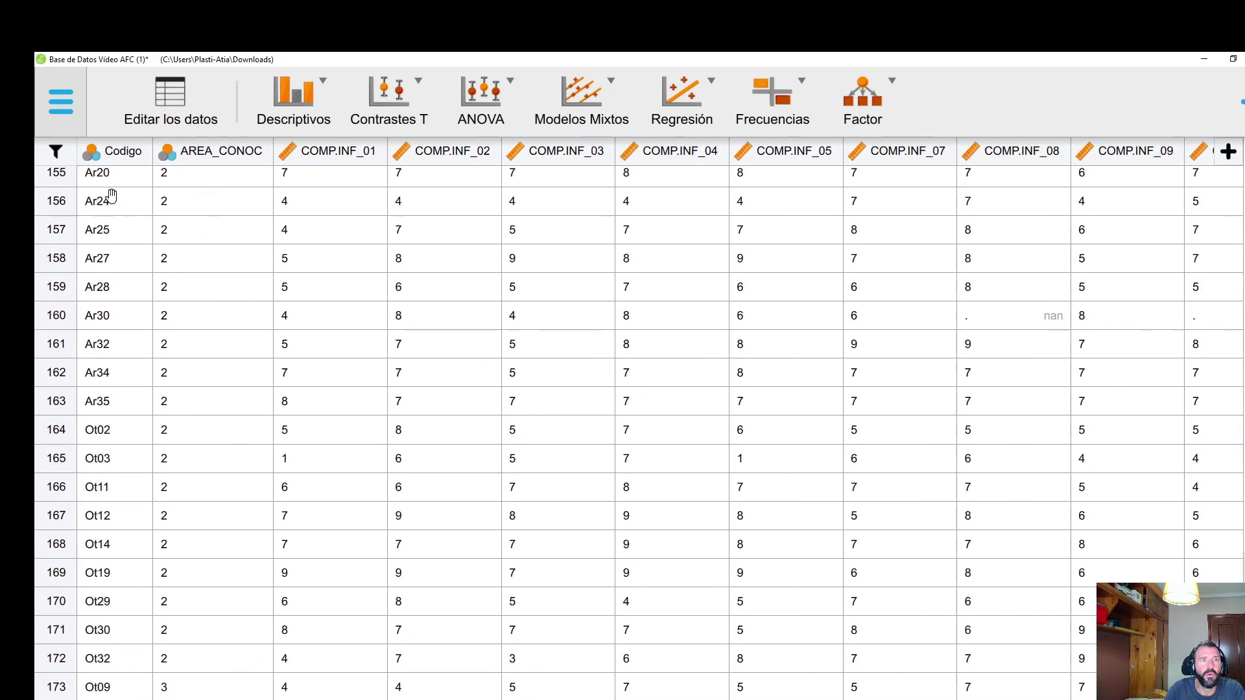
scroll(537, 317, right, 2)
scroll(537, 317, right, 5)
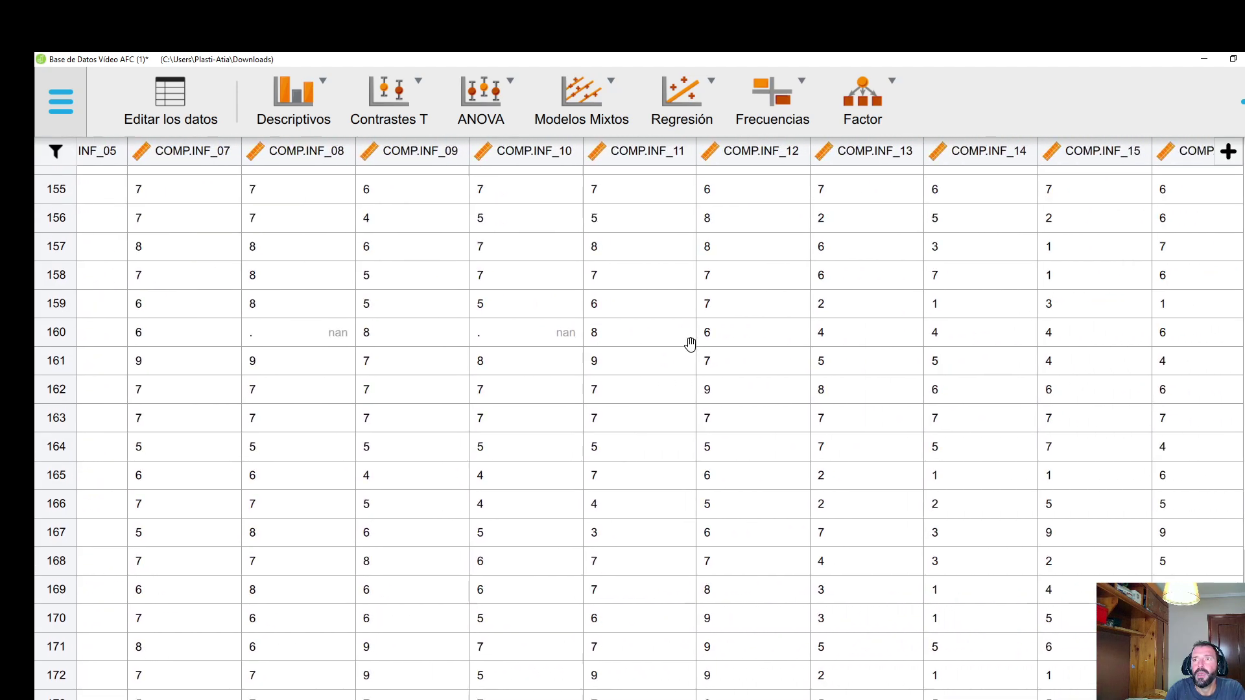
scroll(689, 339, right, 3)
scroll(1154, 430, left, 1)
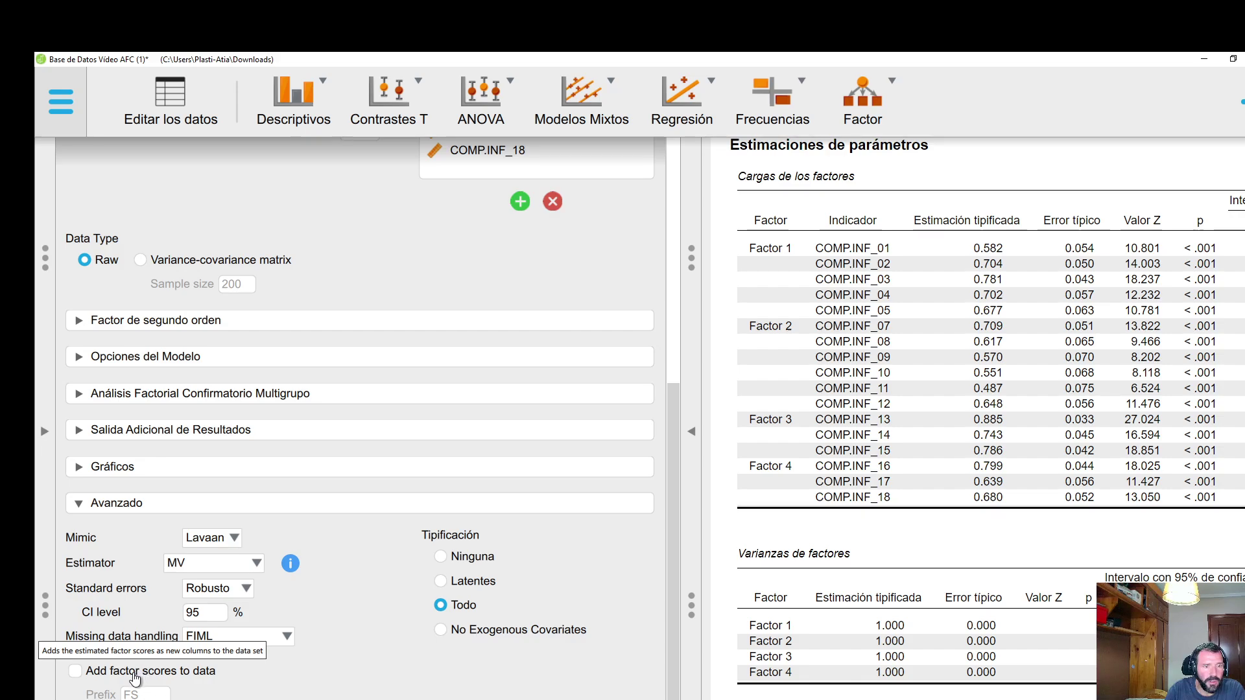
- Add the factor scores to the data set with the prefix FS and bring up the new score columns in the data table
click(141, 675)
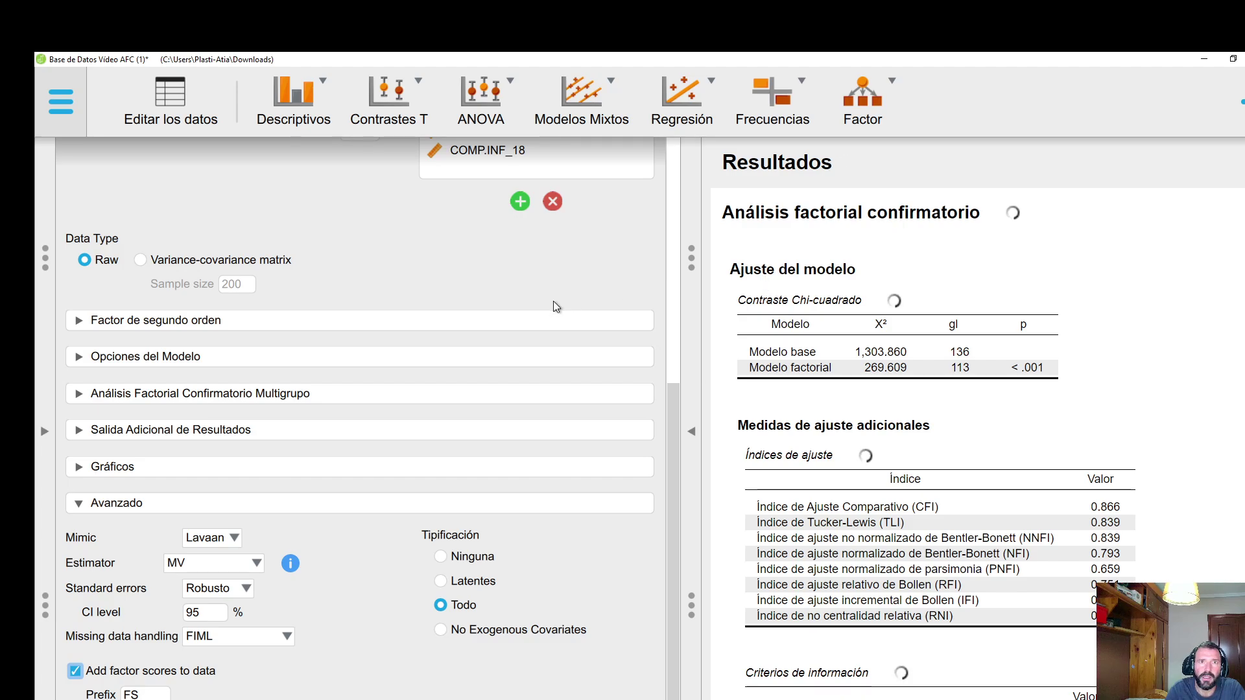
scroll(562, 305, up, 10)
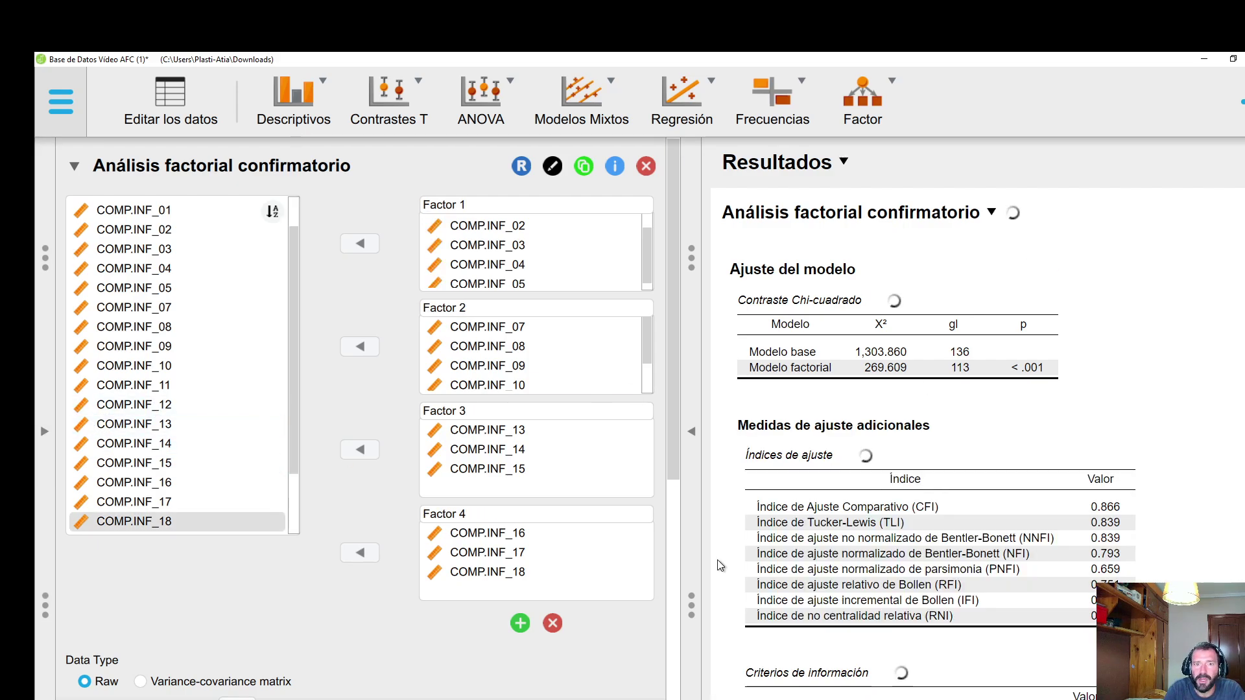
scroll(389, 658, down, 2)
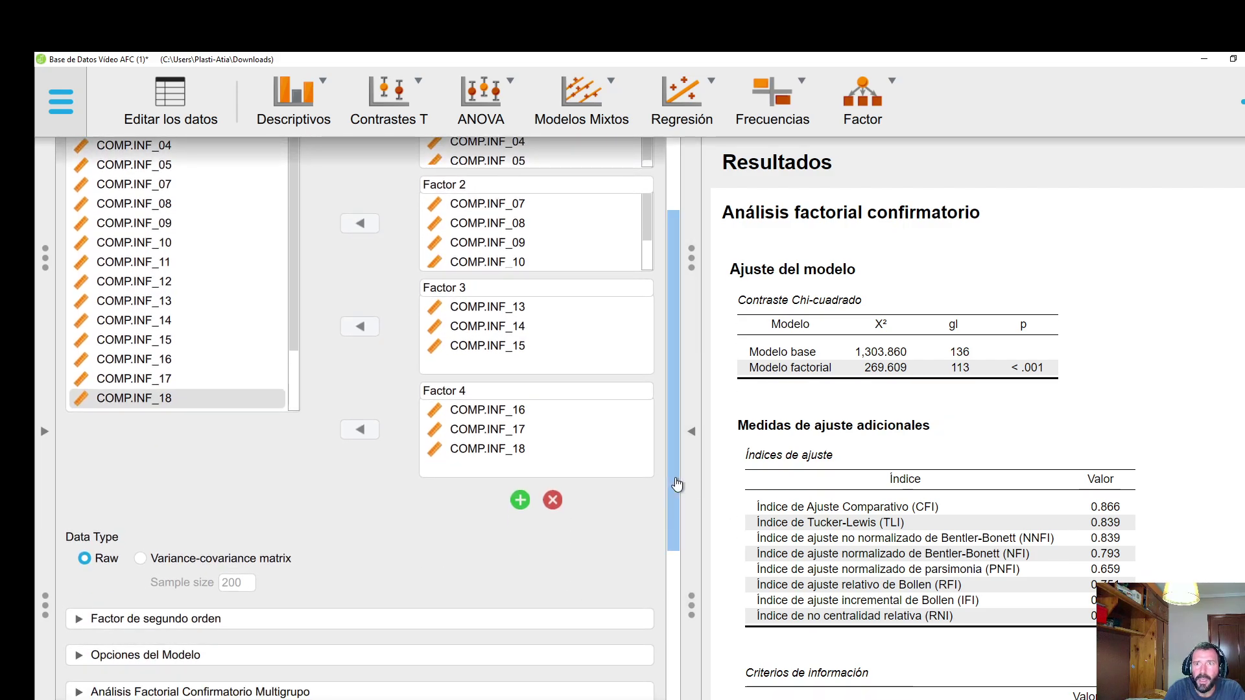
drag(676, 485, 677, 658)
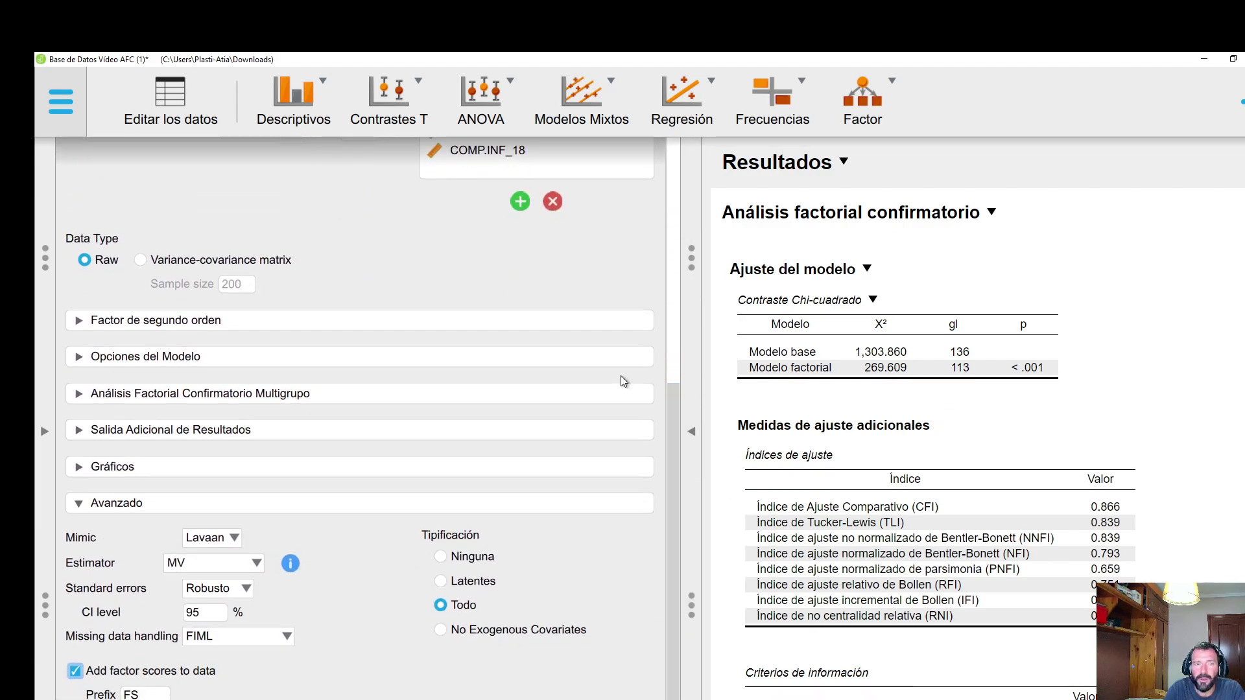
click(43, 429)
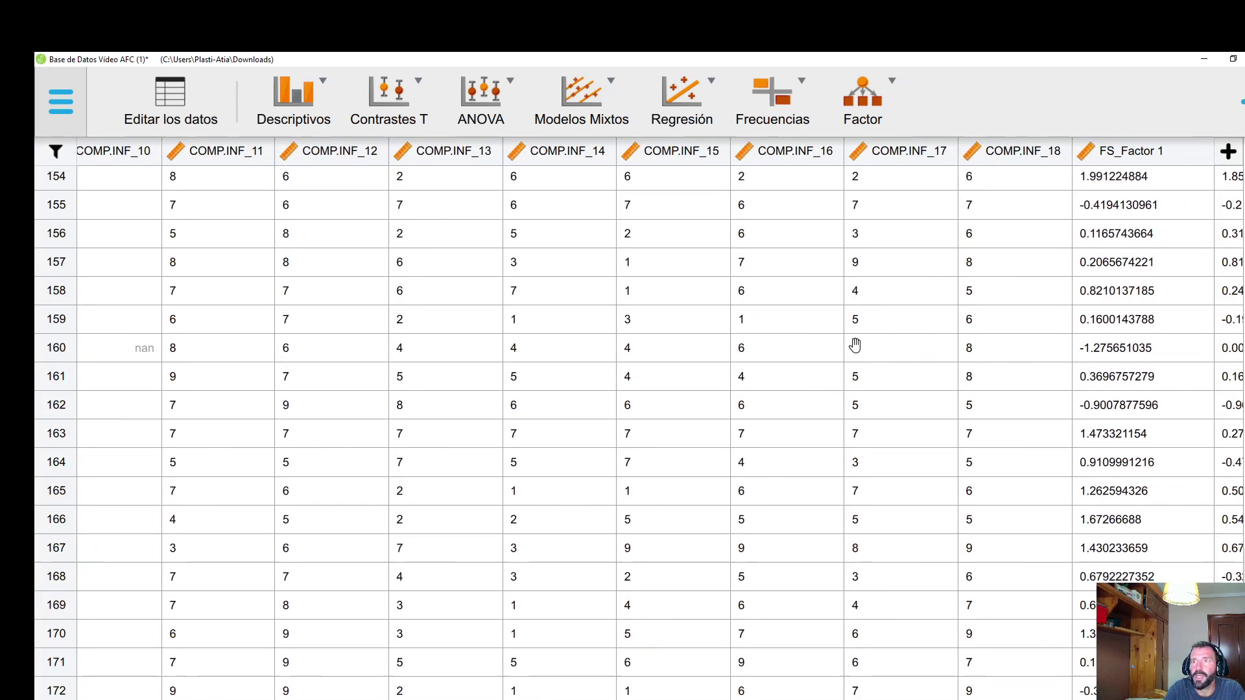
drag(855, 345, 527, 353)
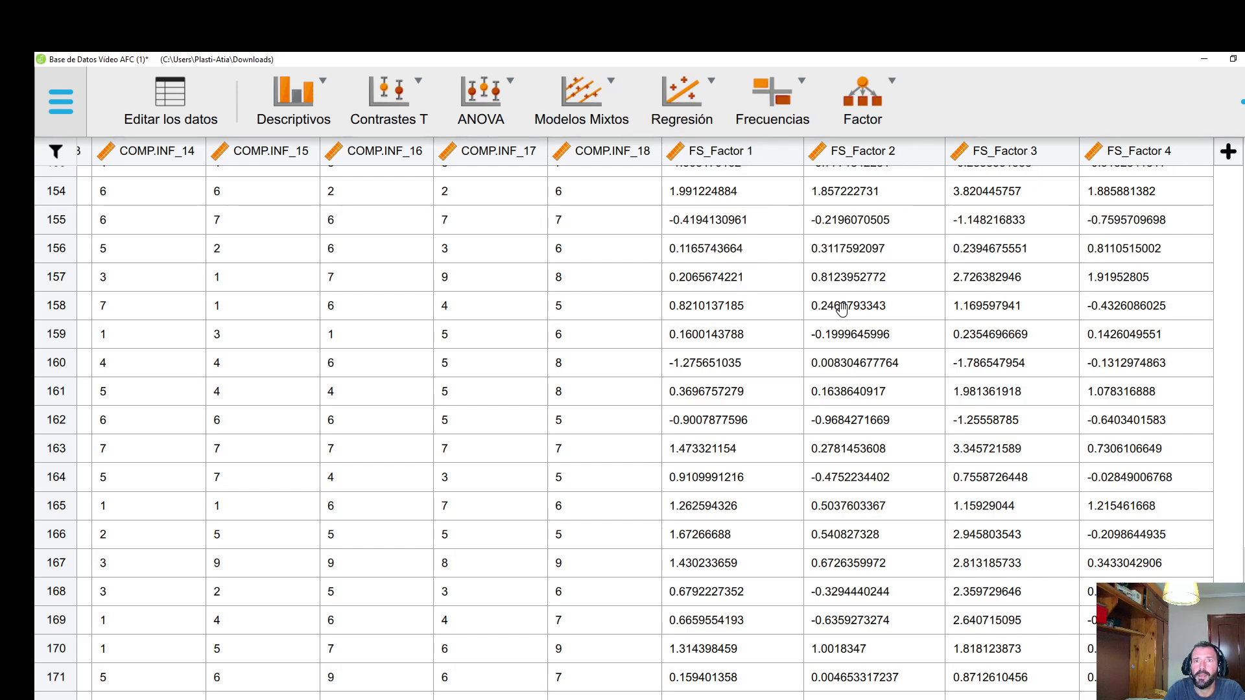
- Rename the FS_Factor 1 column as Búsqueda and apply the change
double_click(725, 159)
triple_click(275, 166)
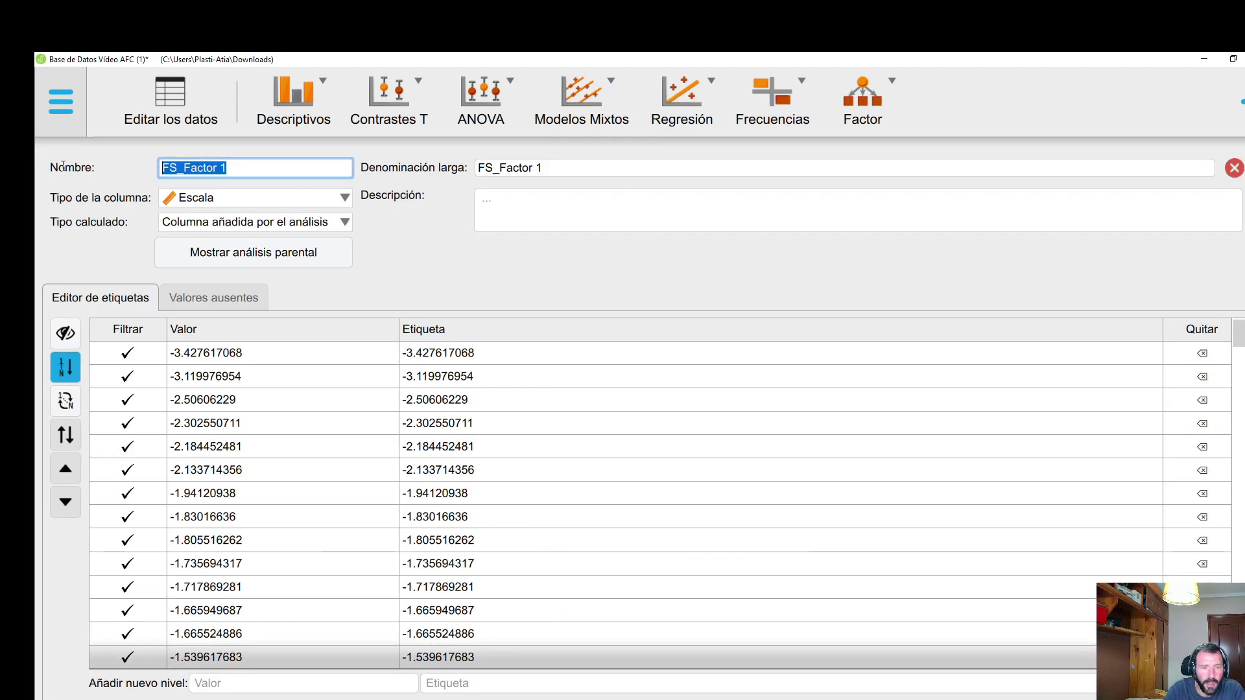
text(B)
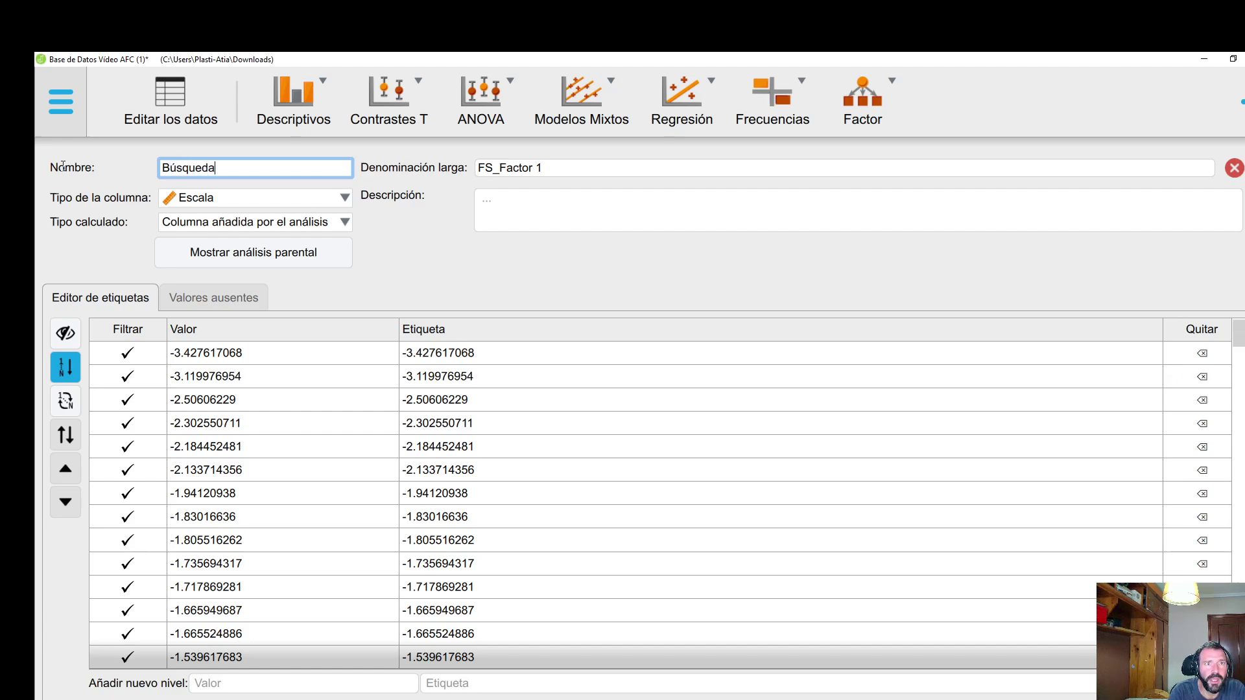
text(úsqueda)
key(Tab)
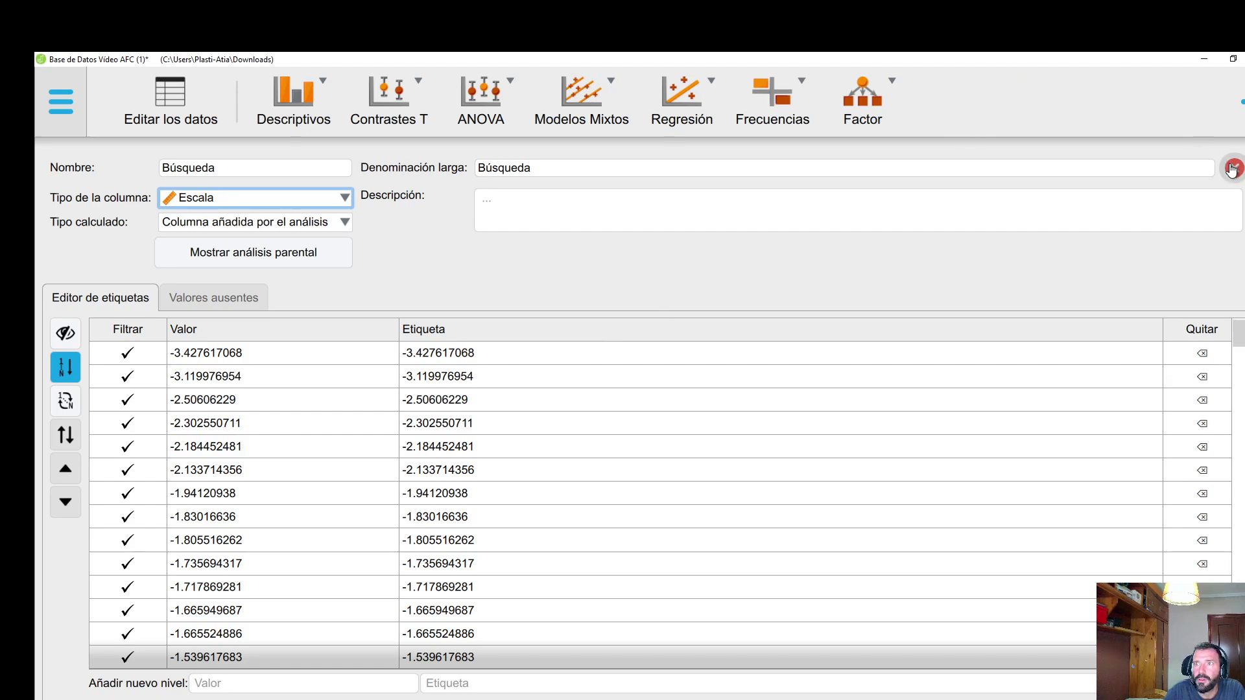
click(1232, 169)
click(628, 404)
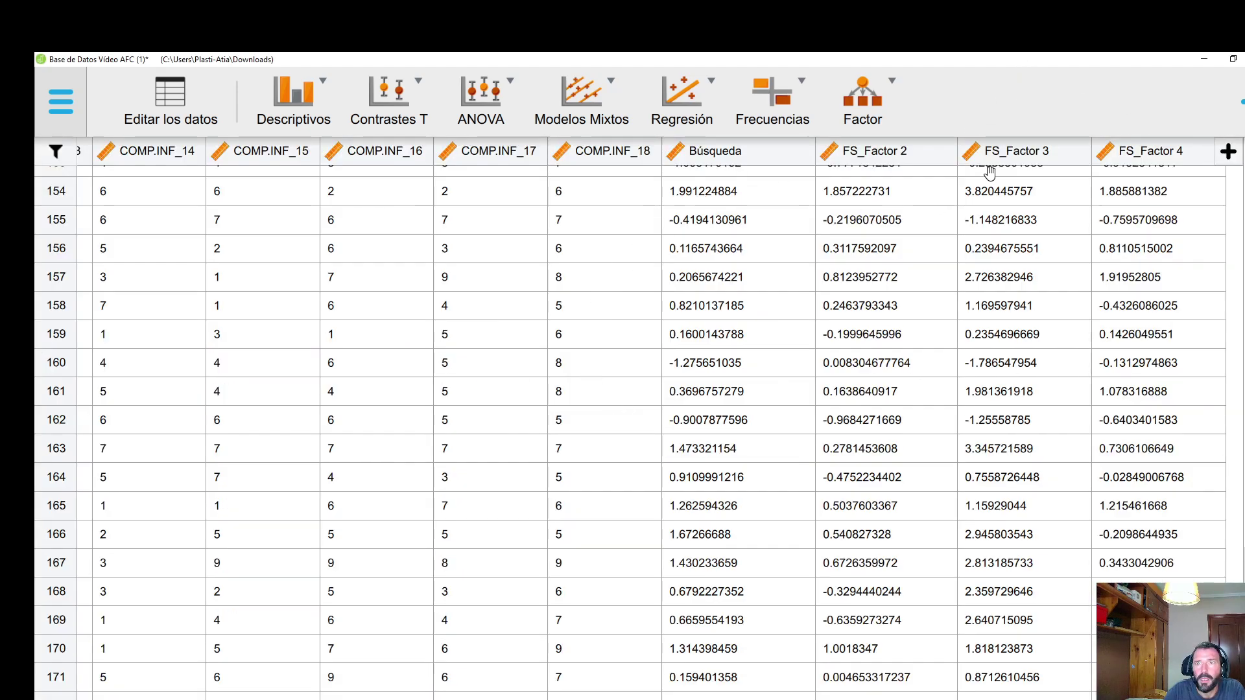
- Rename the FS_Factor 2 column as Evaluación
click(884, 156)
triple_click(252, 170)
text(Evaluación)
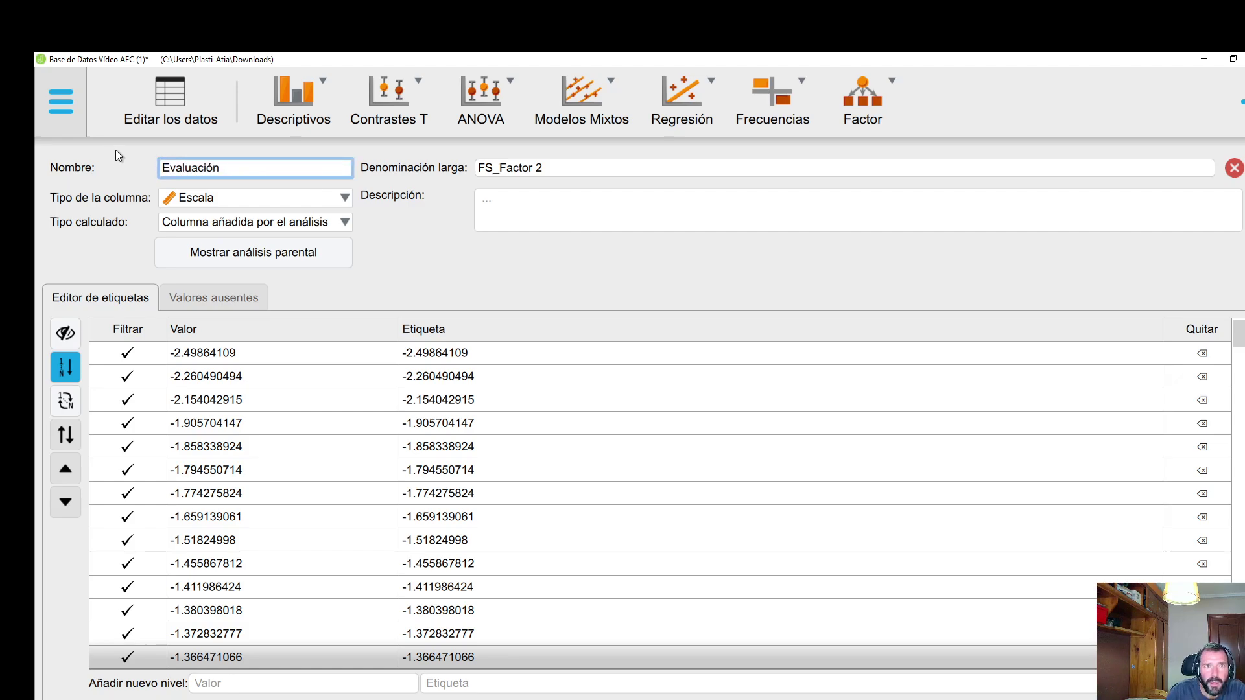
key(Tab)
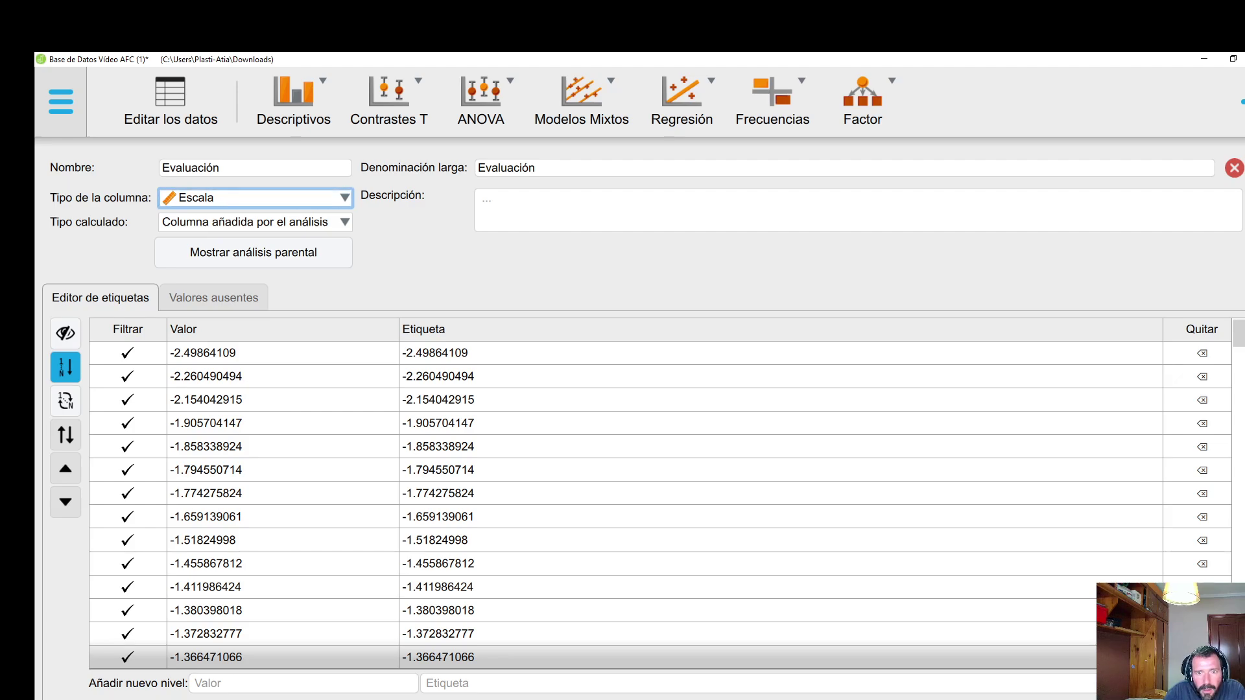
- Shrink the column editor to expose the data columns and rename FS_Factor 3 as Procesamiento
drag(649, 694, 648, 534)
click(1078, 567)
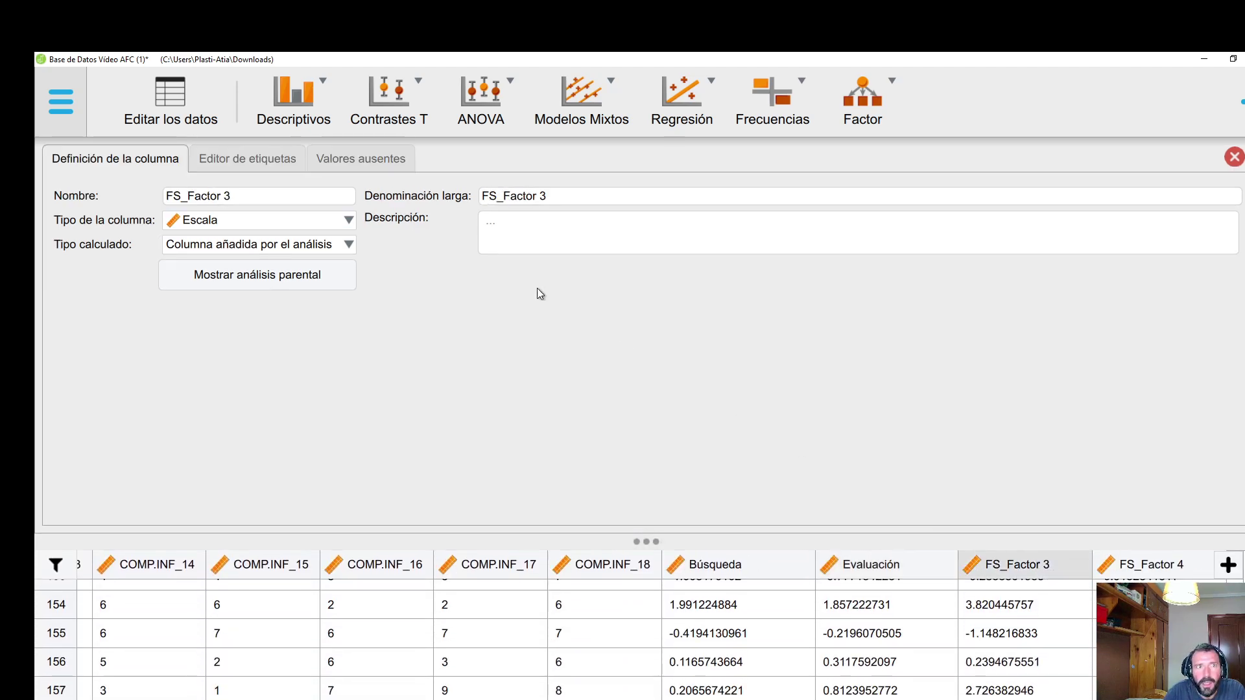
triple_click(264, 196)
text(Proce)
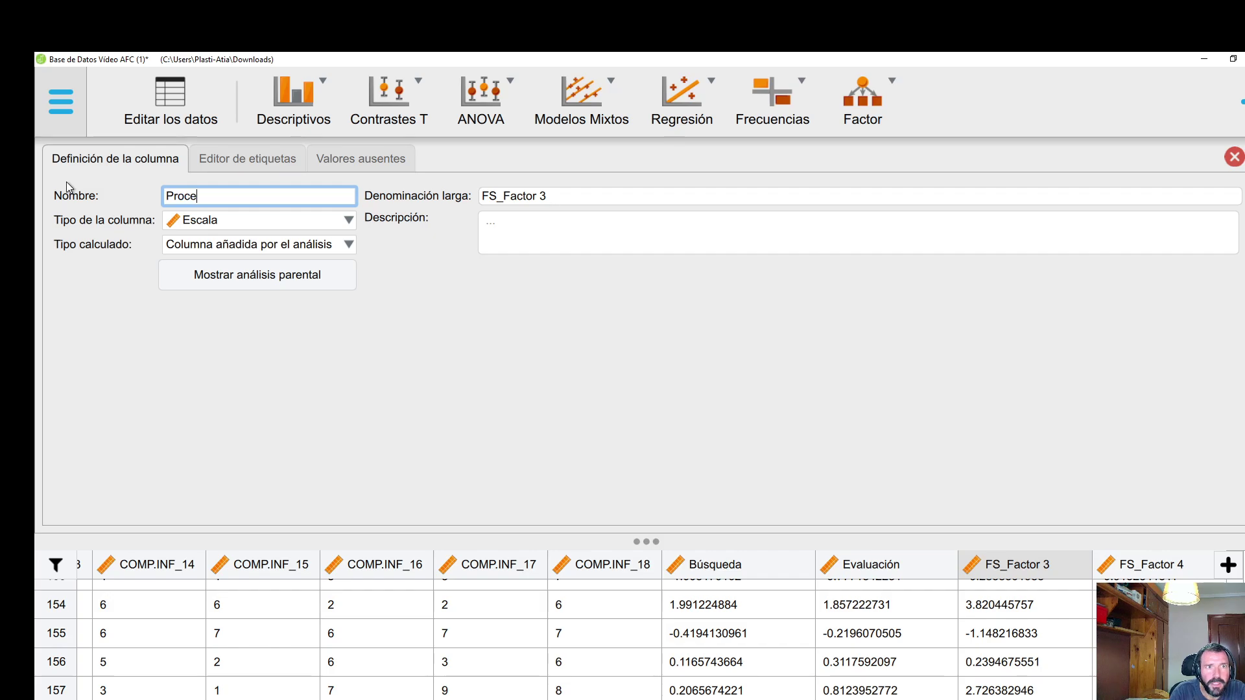
text(samiento)
key(Tab)
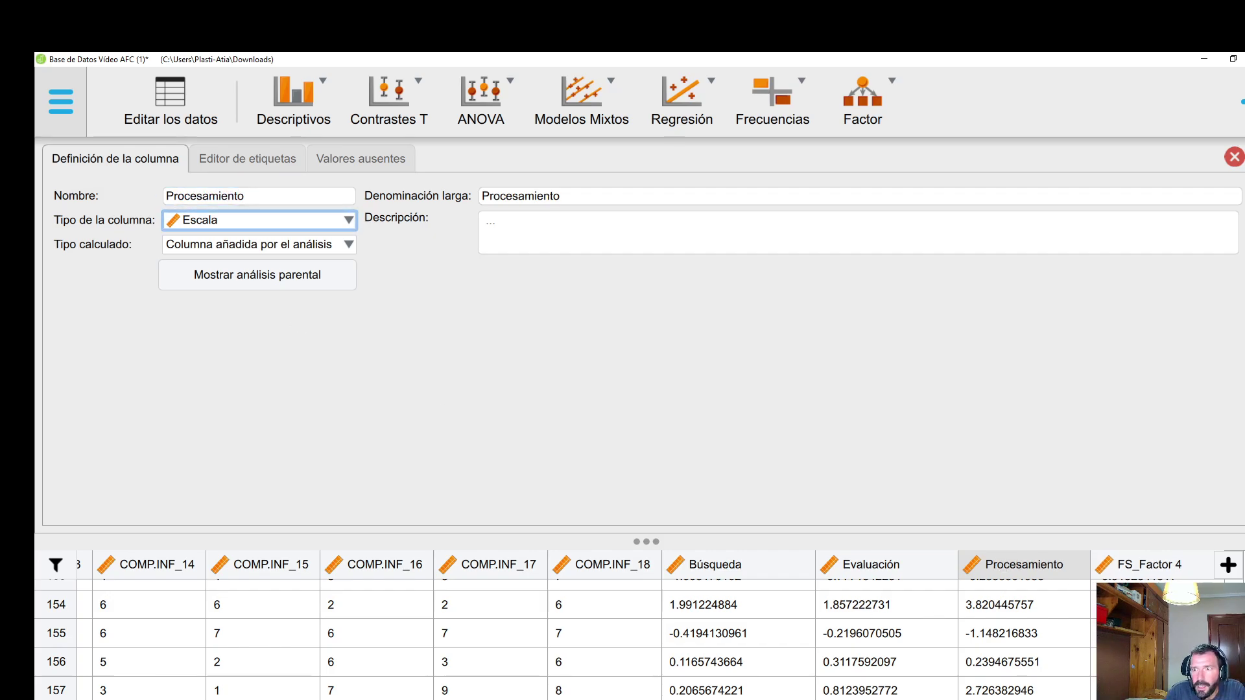
- Rename the FS_Factor 4 column as Comunicación, apply the changes and close the column editor
click(1148, 577)
triple_click(285, 203)
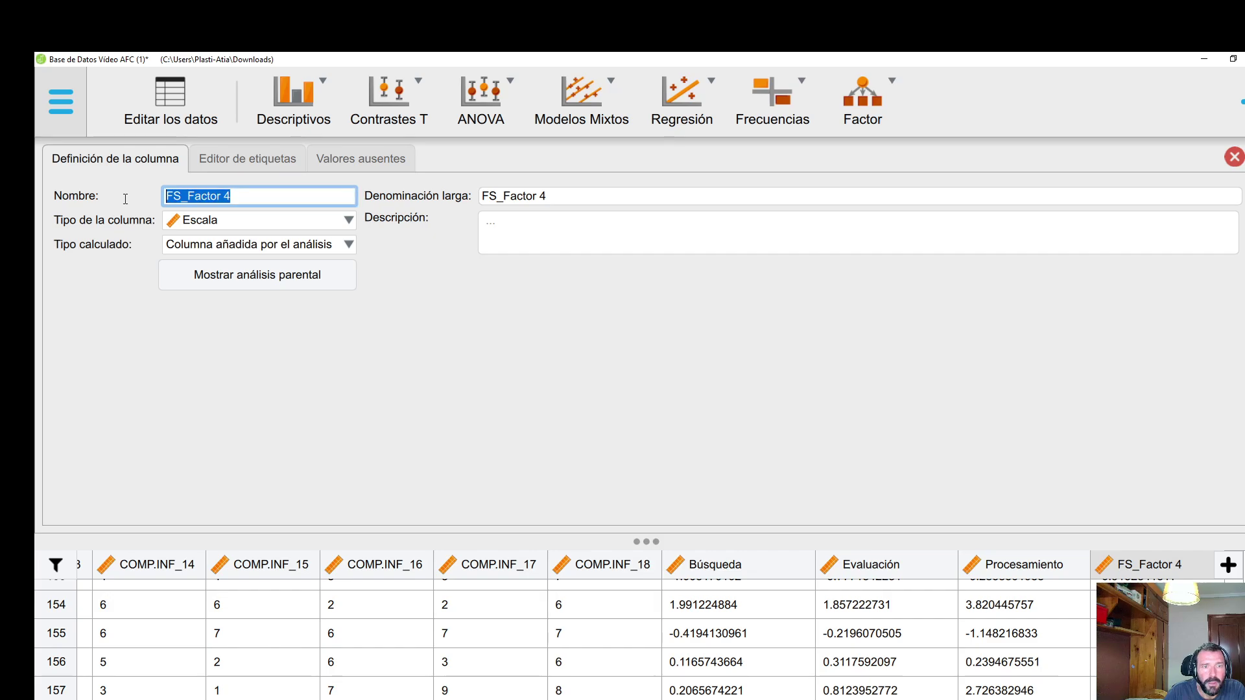
text(Comunica)
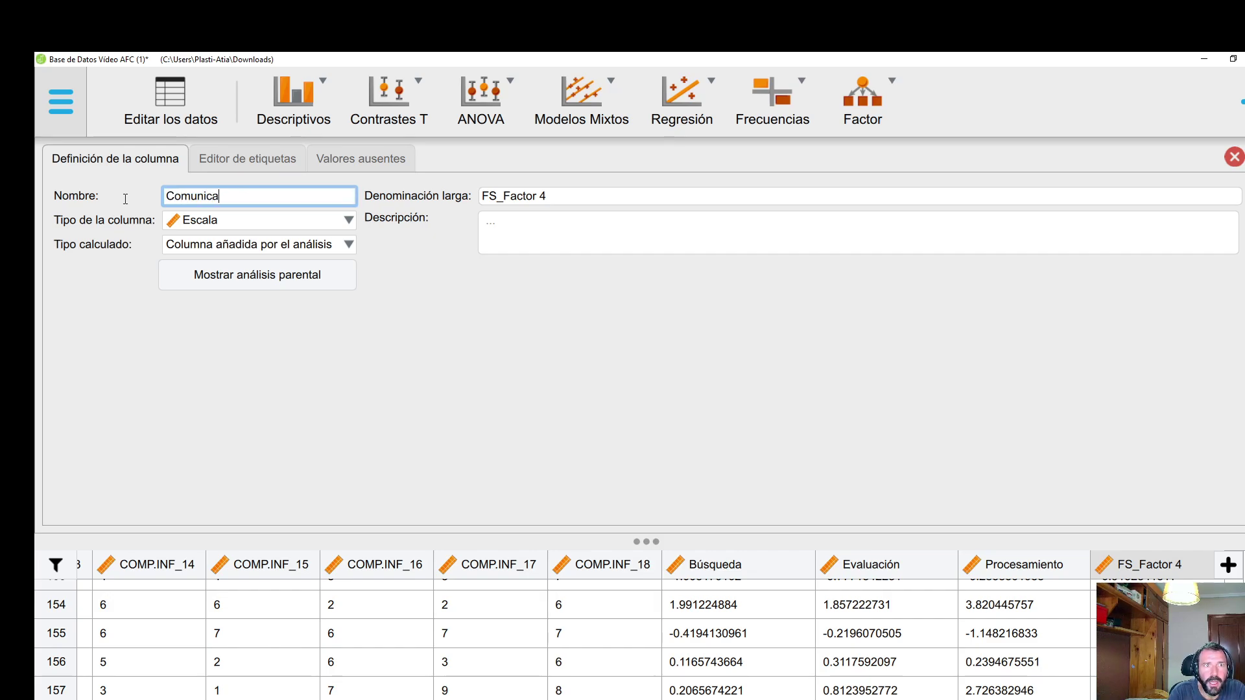
text(ción)
key(Tab)
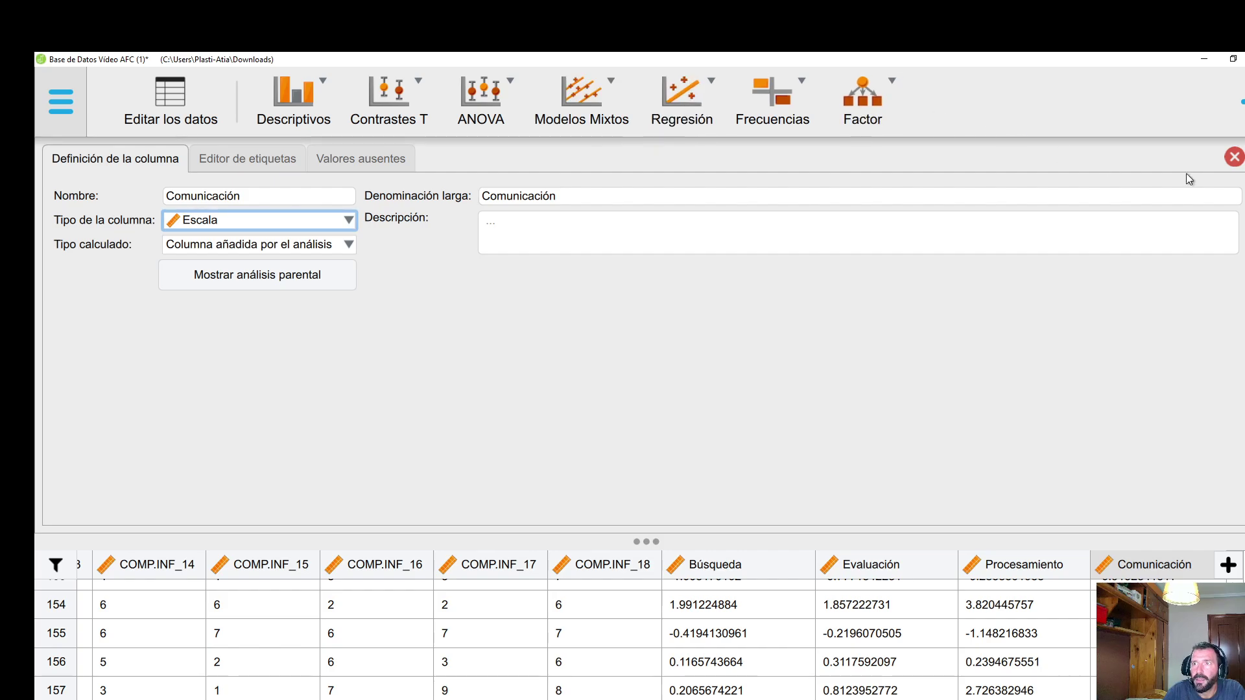
click(1235, 160)
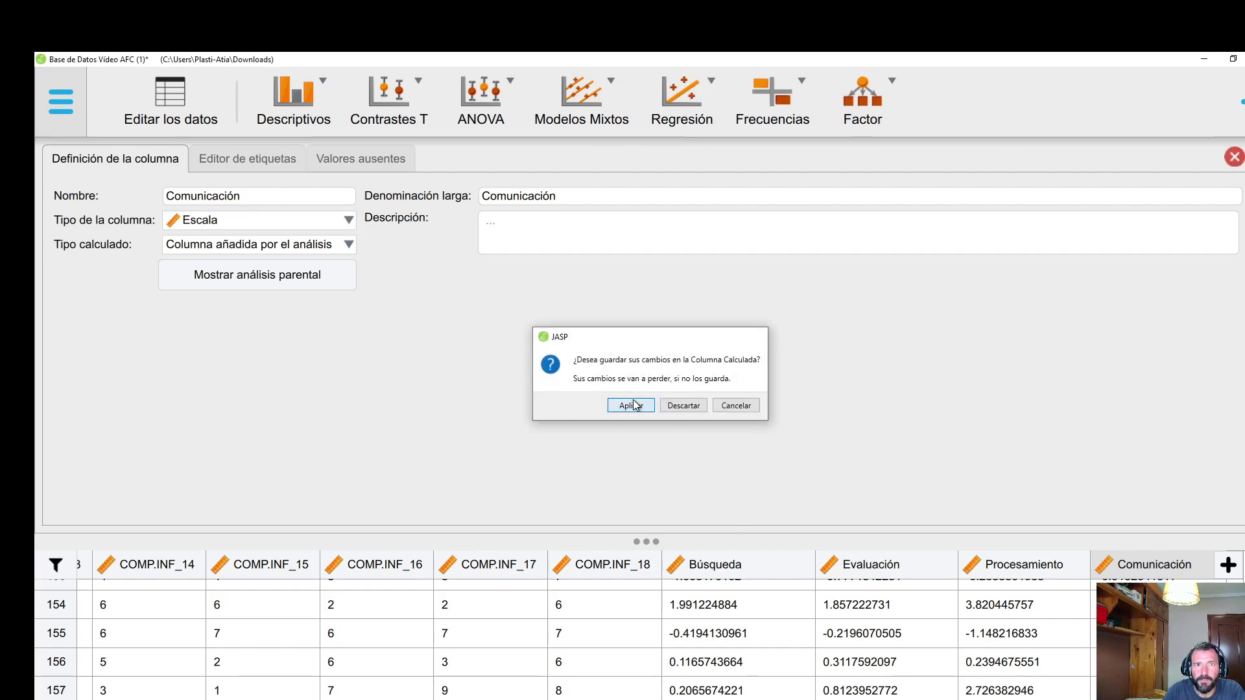
click(633, 406)
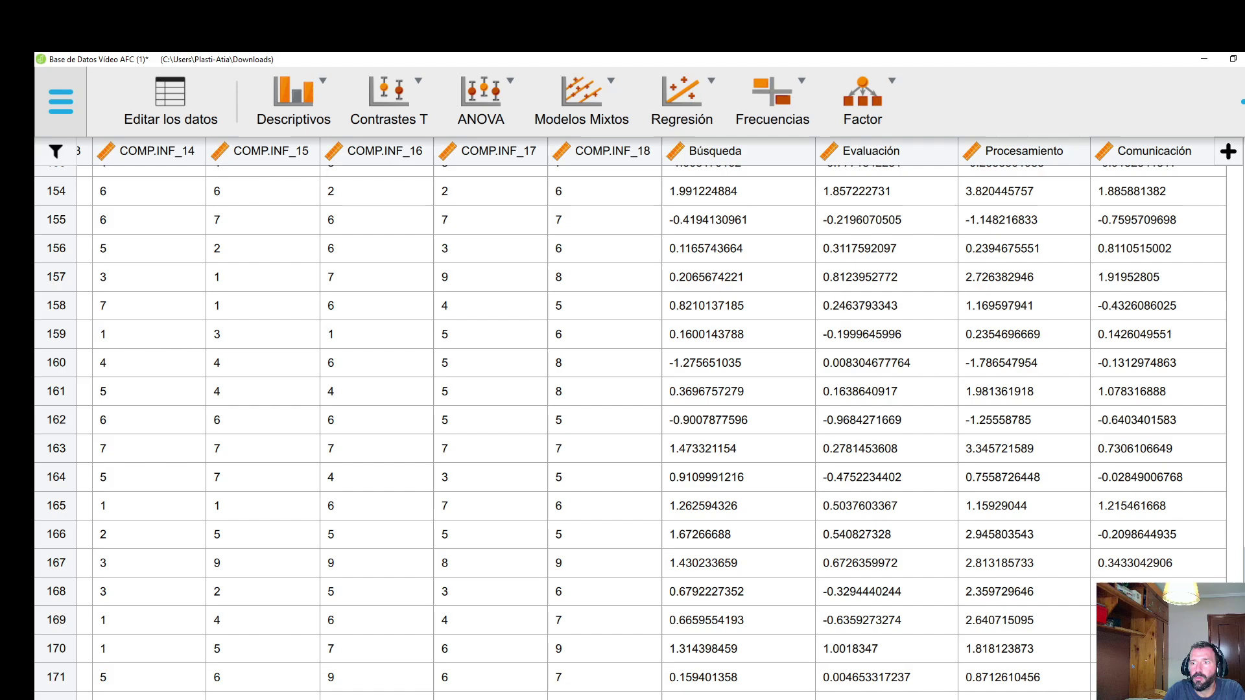
- Remove the confirmatory factor analysis and go back to the Codigo and AREA_CONOC columns of the data table
click(1243, 564)
scroll(612, 305, up, 6)
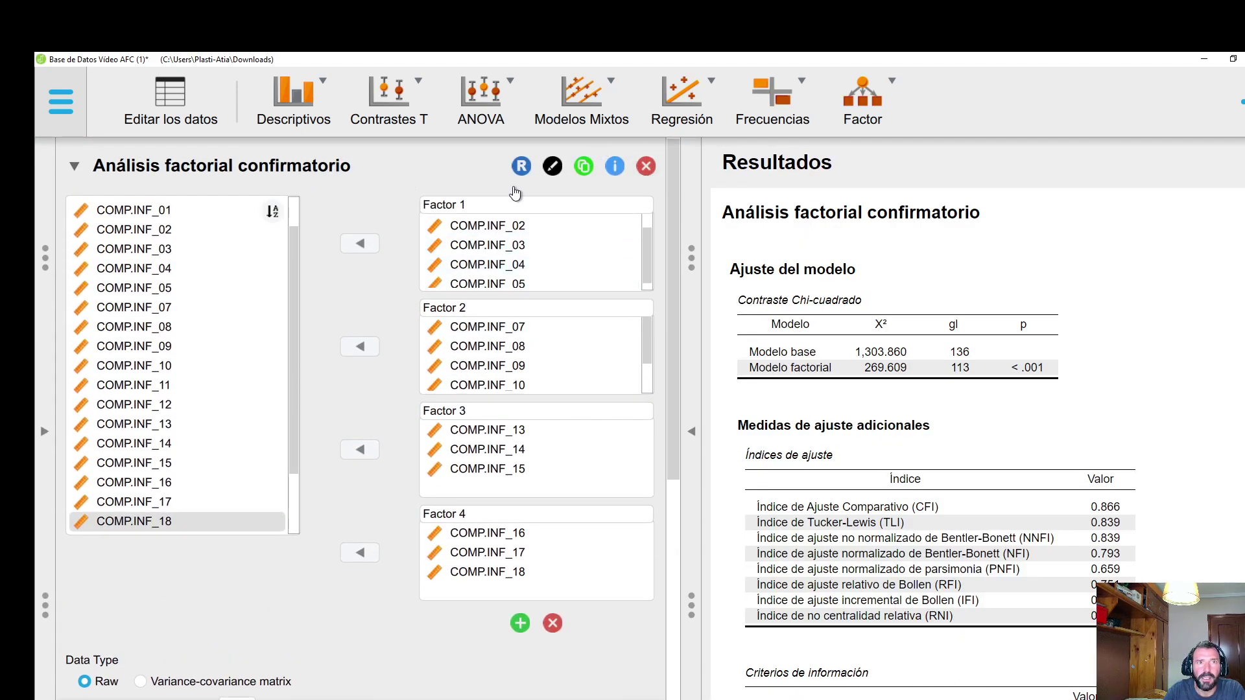
click(647, 169)
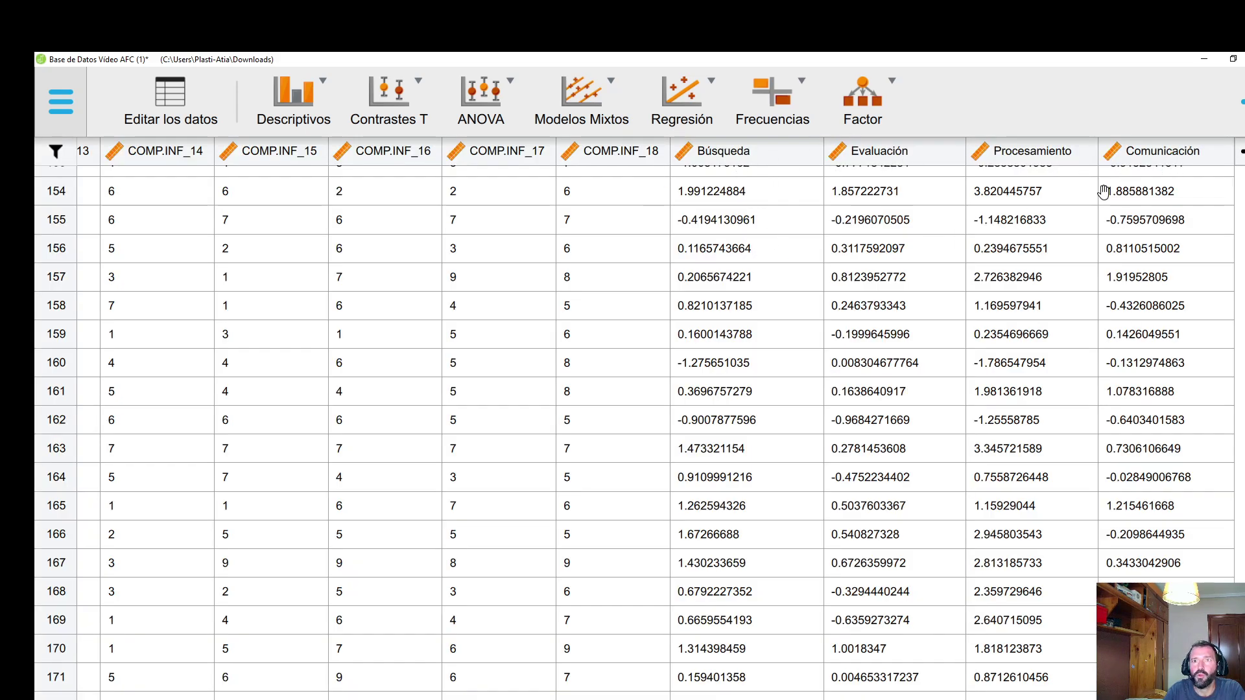
scroll(973, 298, up, 3)
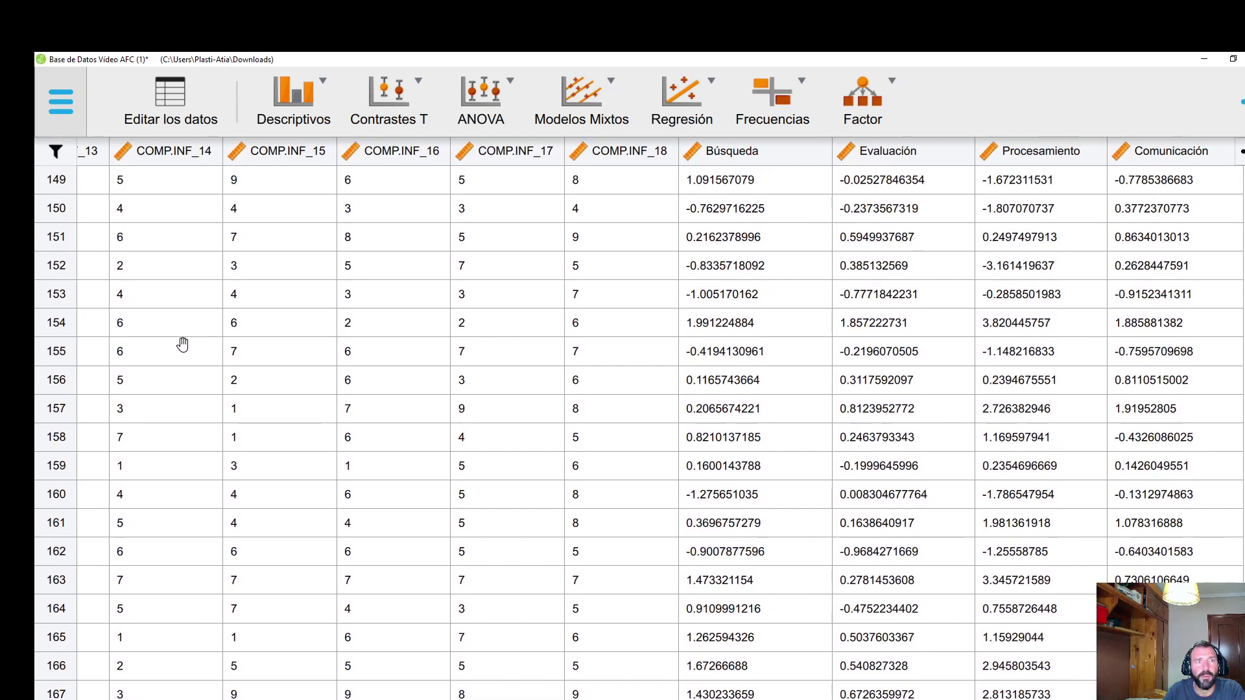
scroll(182, 345, left, 15)
scroll(492, 379, up, 2)
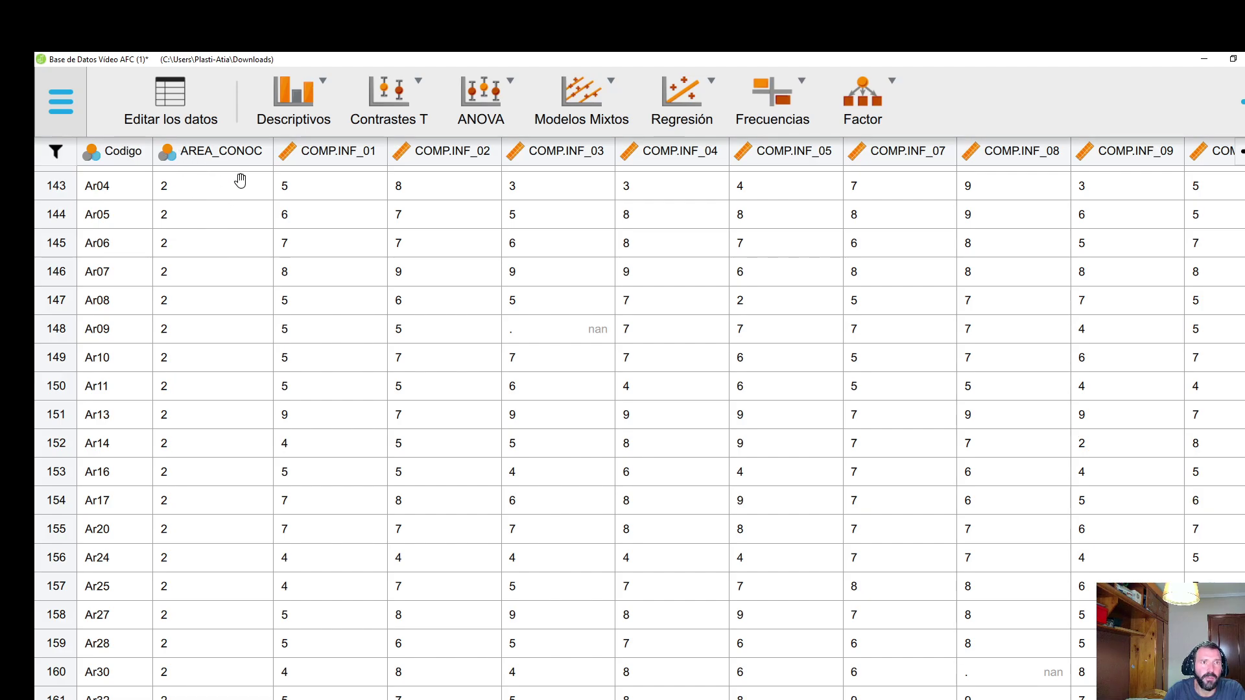
- Examine the Búsqueda, Evaluación, Procesamiento and Comunicación score columns alongside the COMP.INF items in the data table
scroll(1064, 307, right, 10)
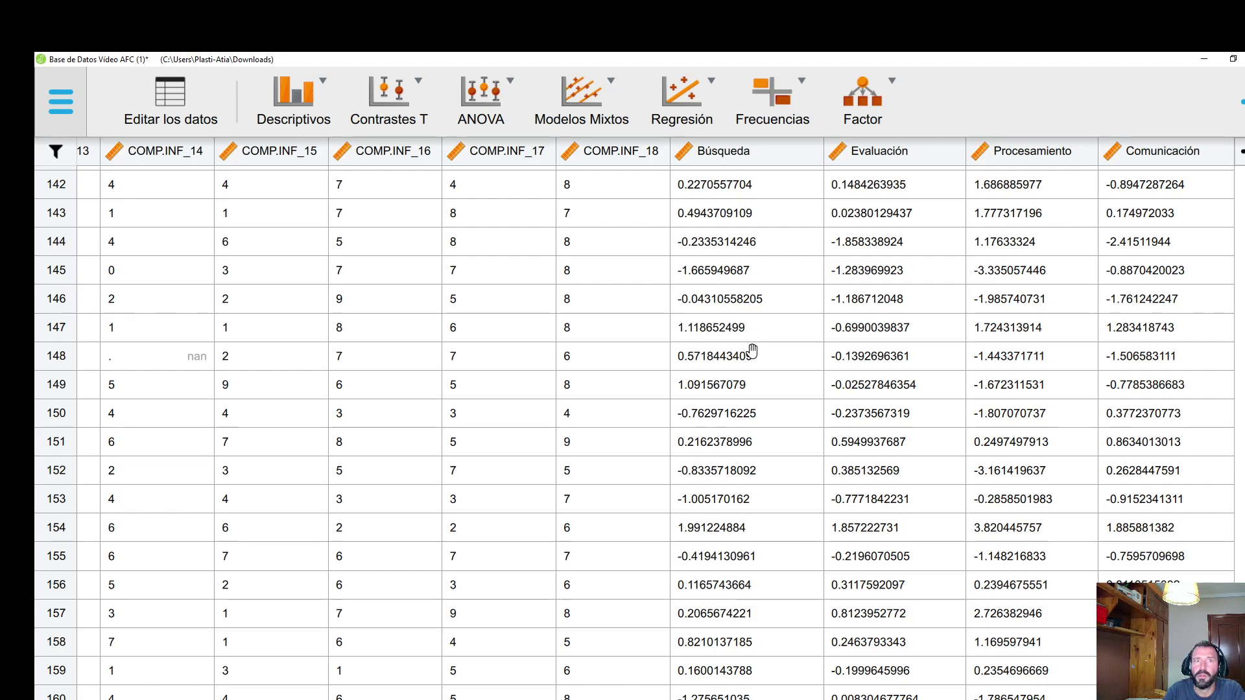
drag(130, 192, 585, 288)
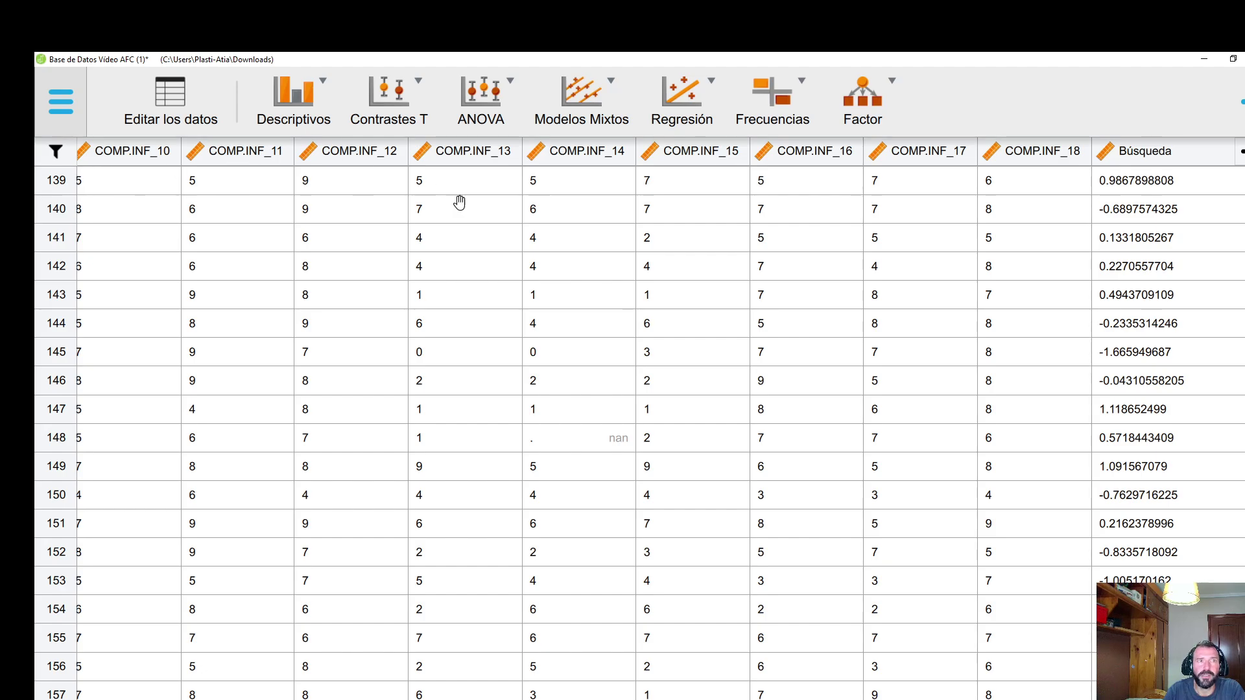
scroll(1012, 300, right, 4)
scroll(656, 223, right, 3)
scroll(656, 223, up, 1)
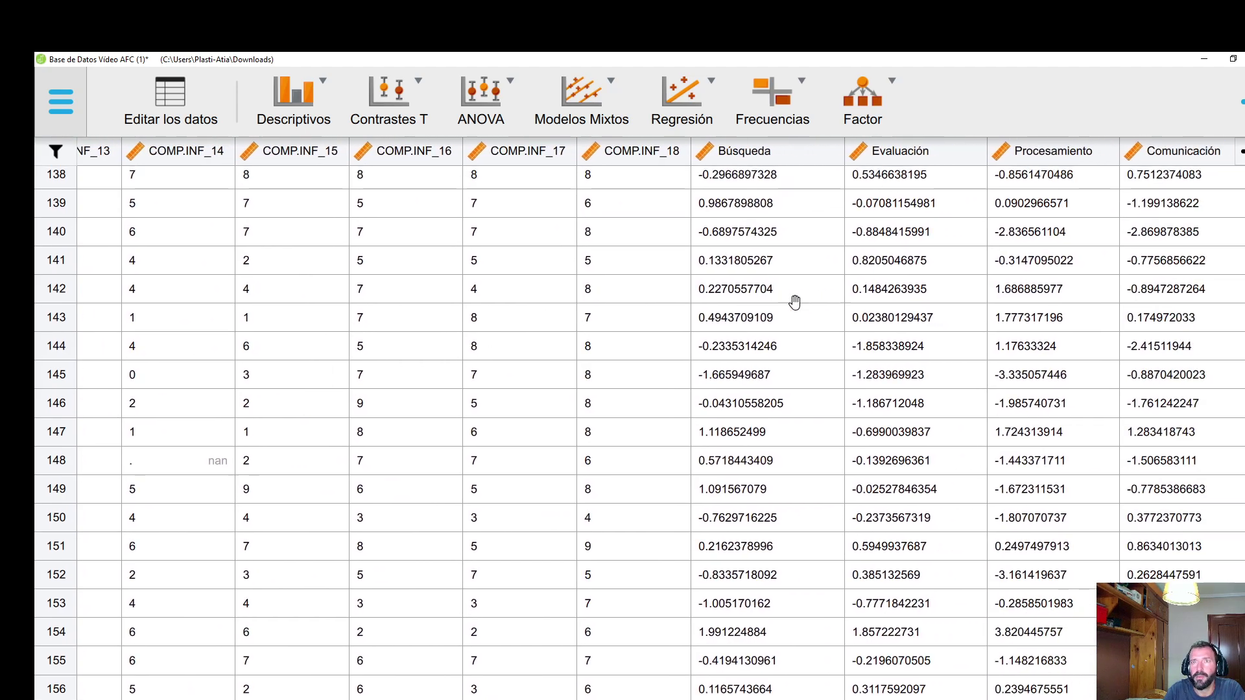
- Run Descriptive Statistics (Estadísticos Descriptivos) on Búsqueda, Evaluación, Procesamiento and Comunicación, and collapse the analysis settings to show only the results
click(295, 104)
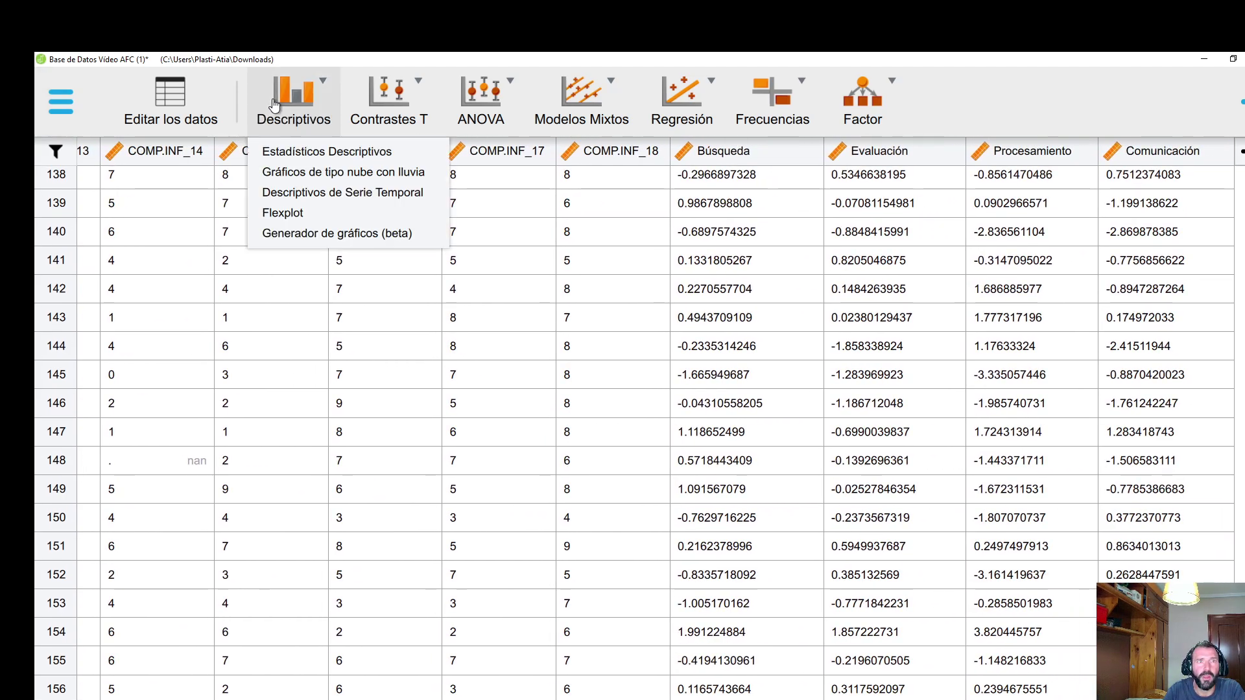
click(302, 157)
scroll(182, 422, down, 2)
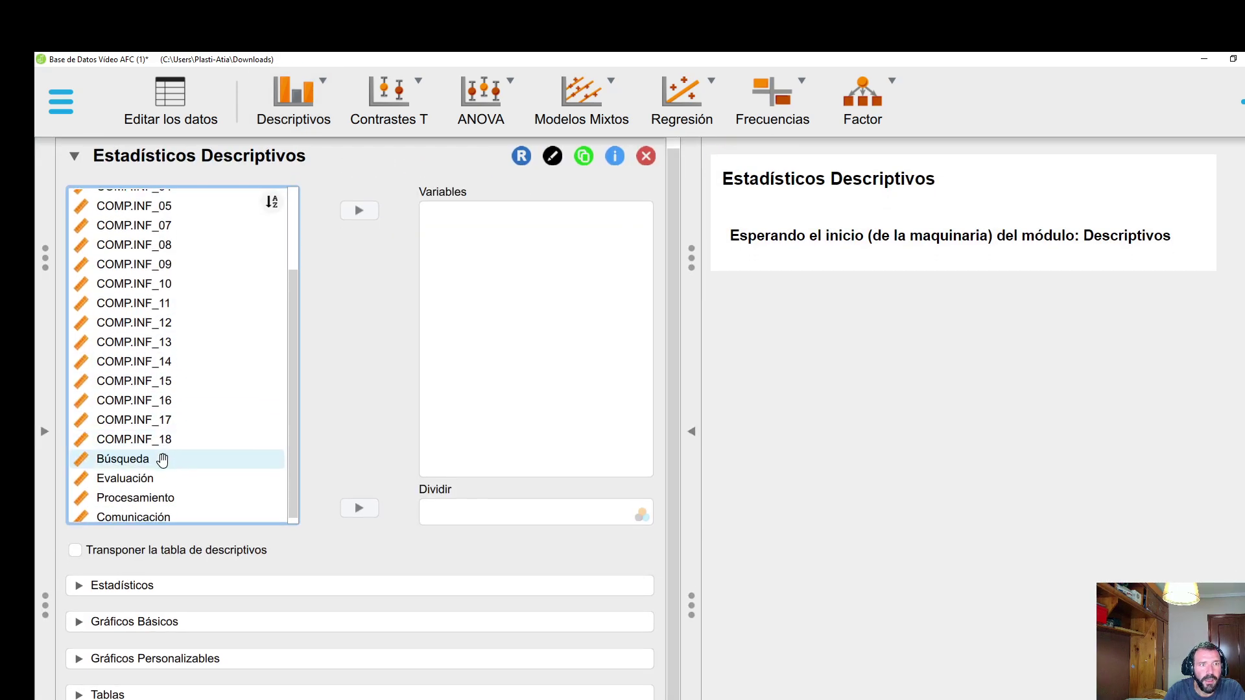
click(155, 459)
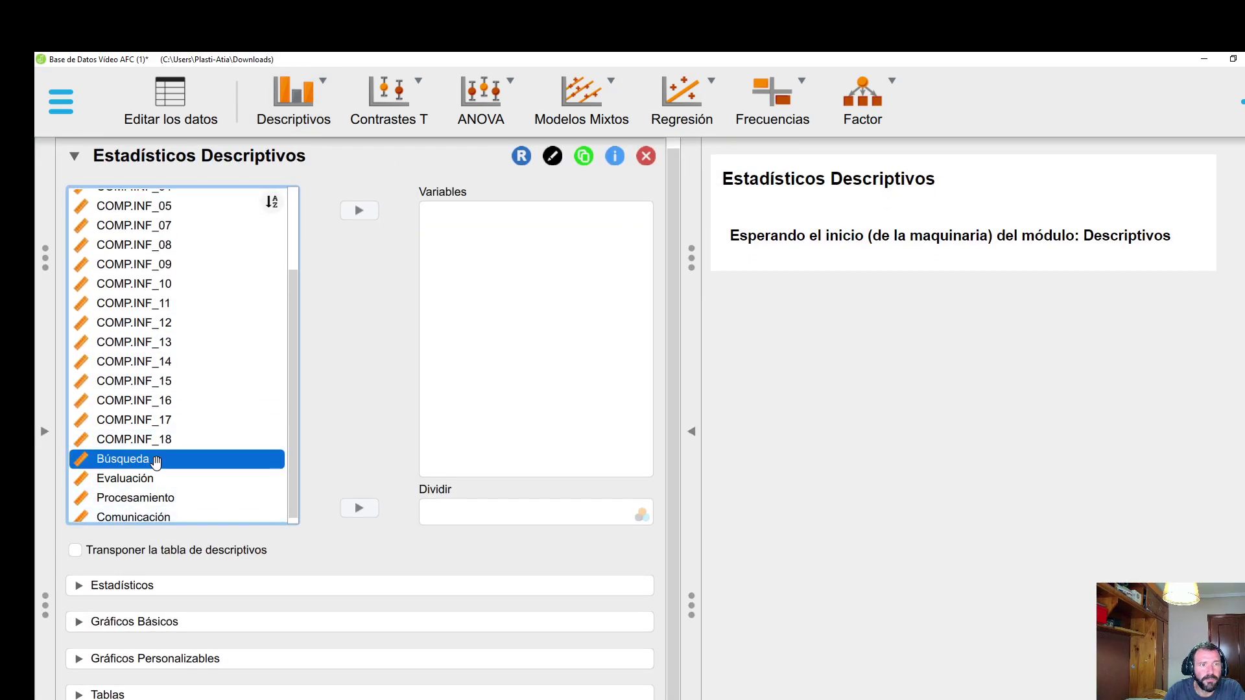
shift+click(161, 517)
click(367, 214)
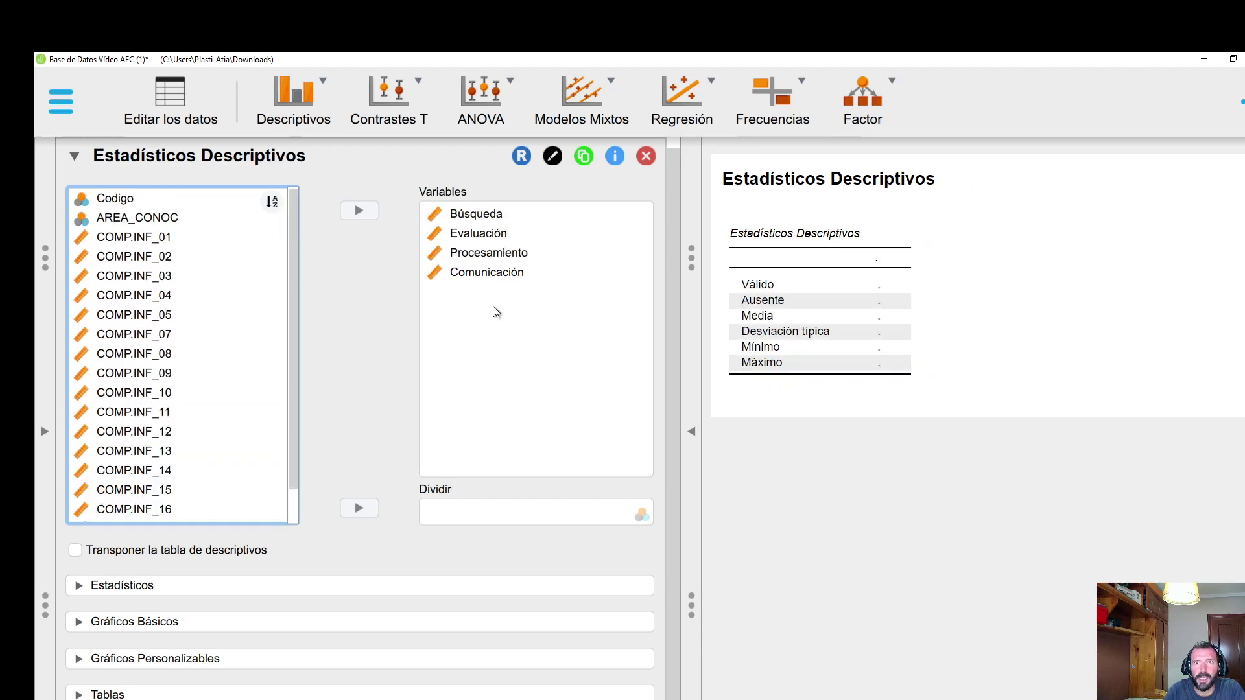
click(691, 432)
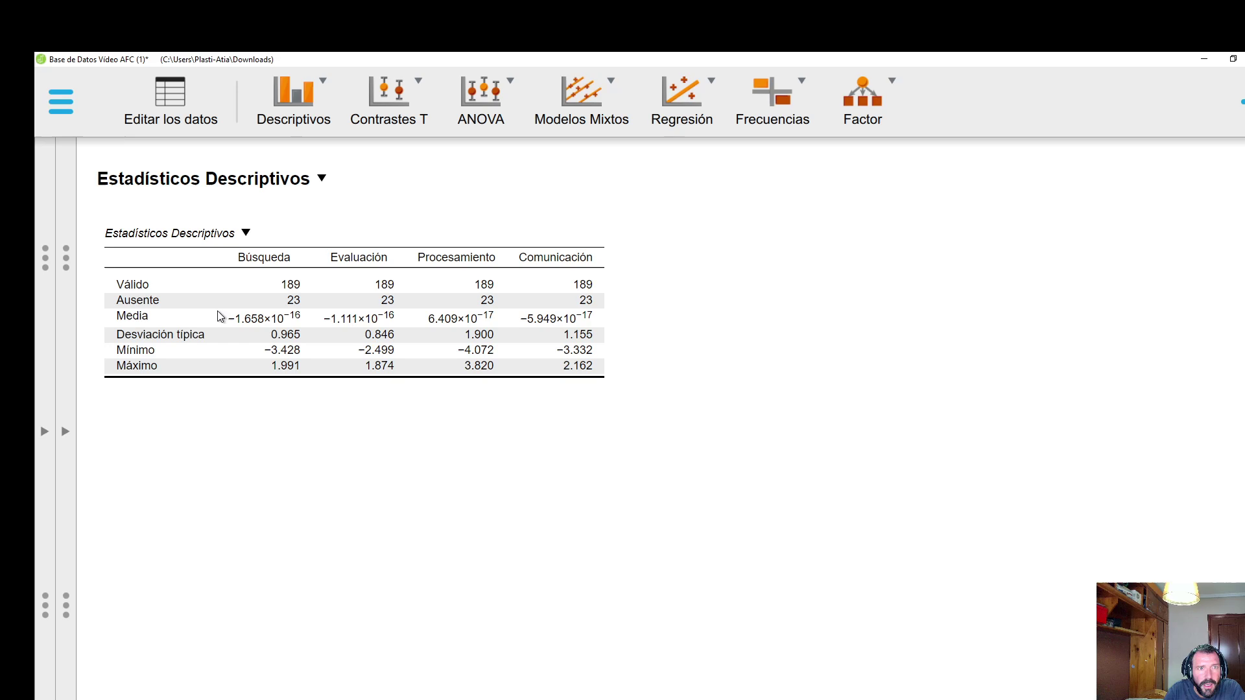